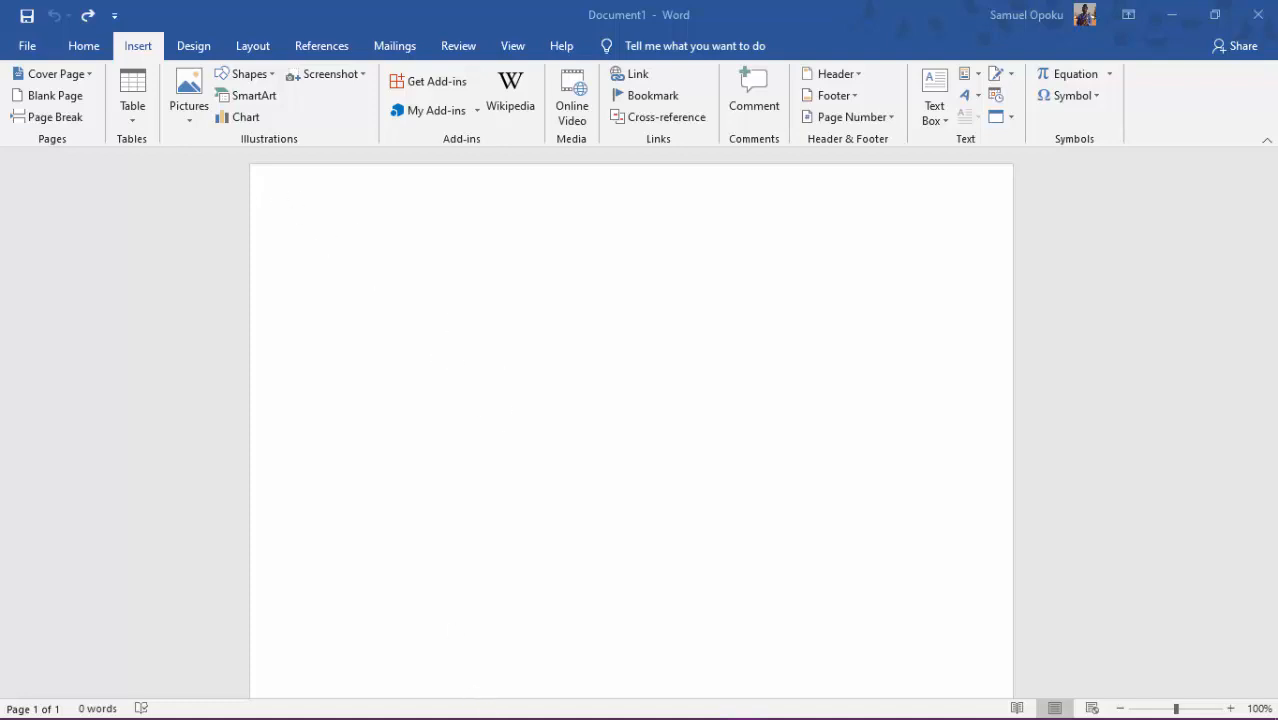
Browse the built-in Quick Tables designs, from the calendars through Matrix, Tabular List and With Subheads 1
mouse_move(466, 710)
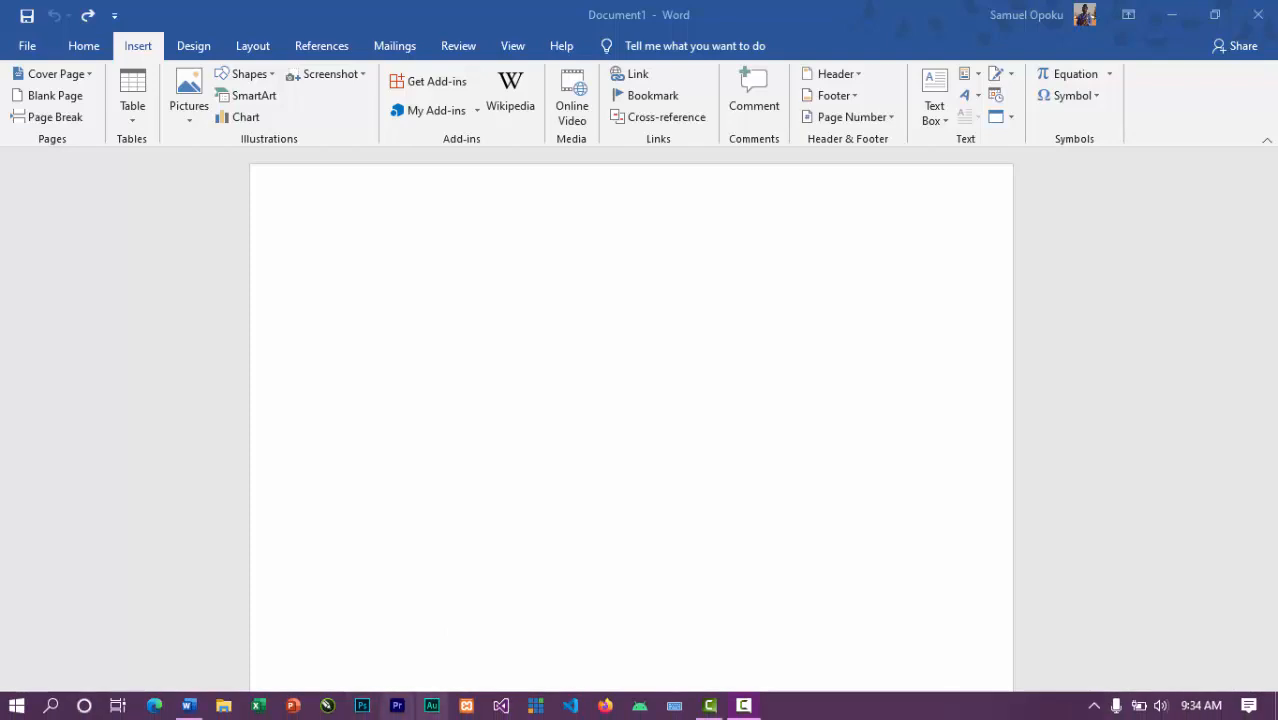
left_click(190, 710)
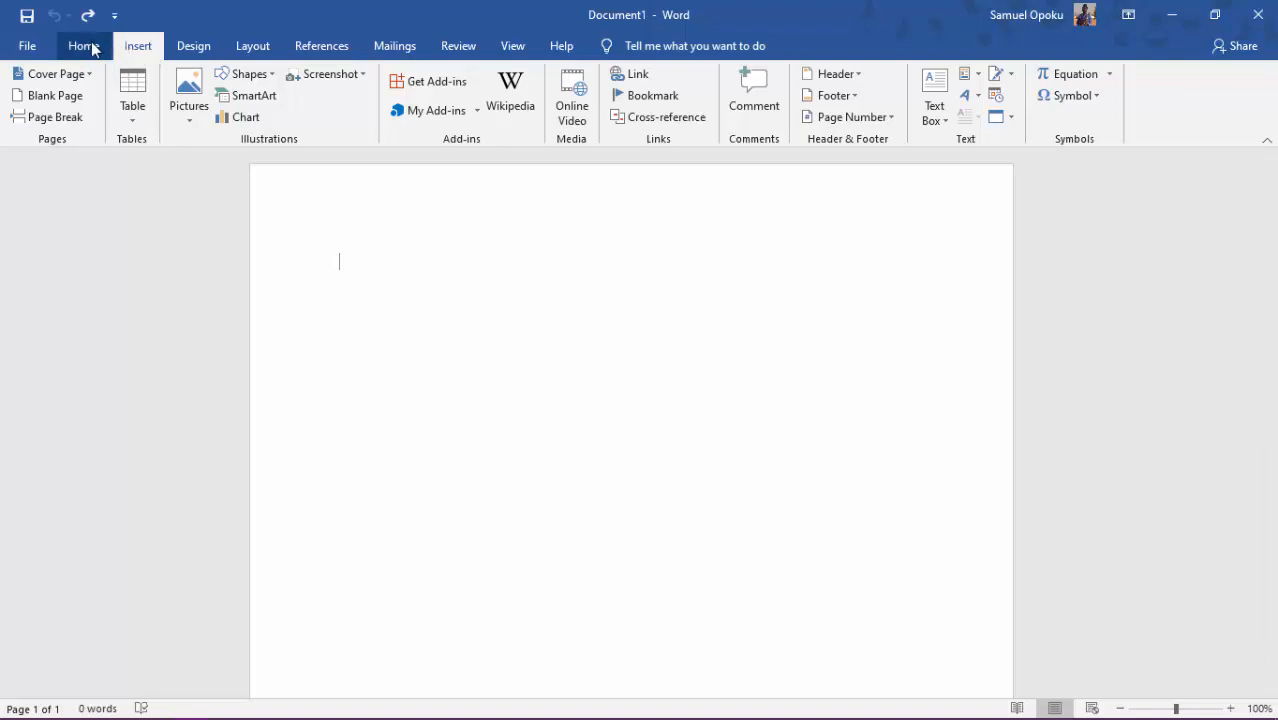
left_click(136, 124)
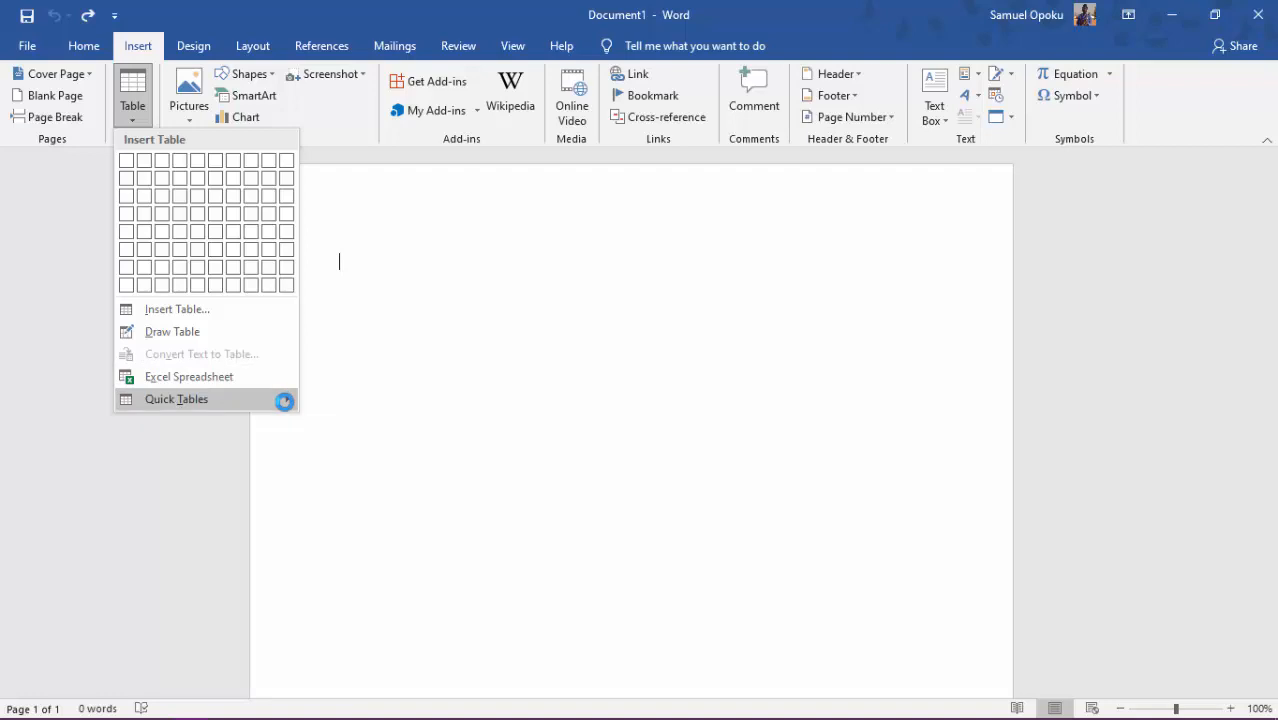
mouse_move(286, 404)
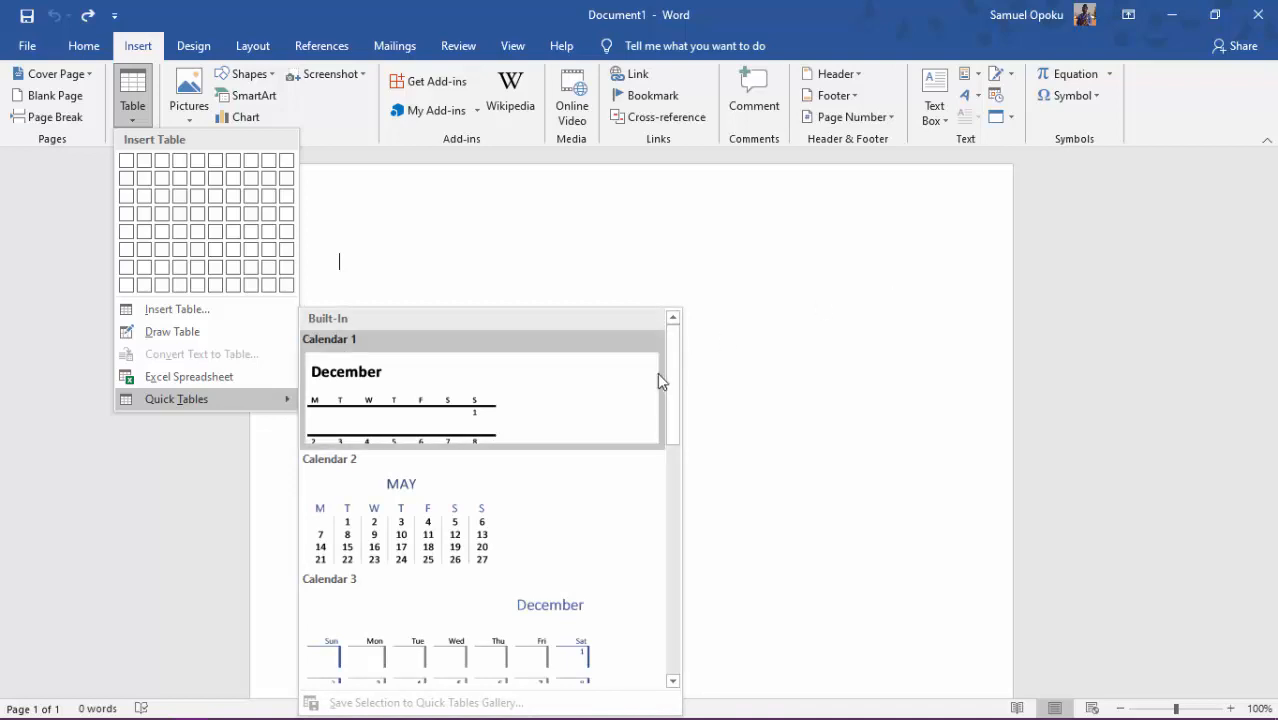
left_click_drag(673, 382, 672, 445)
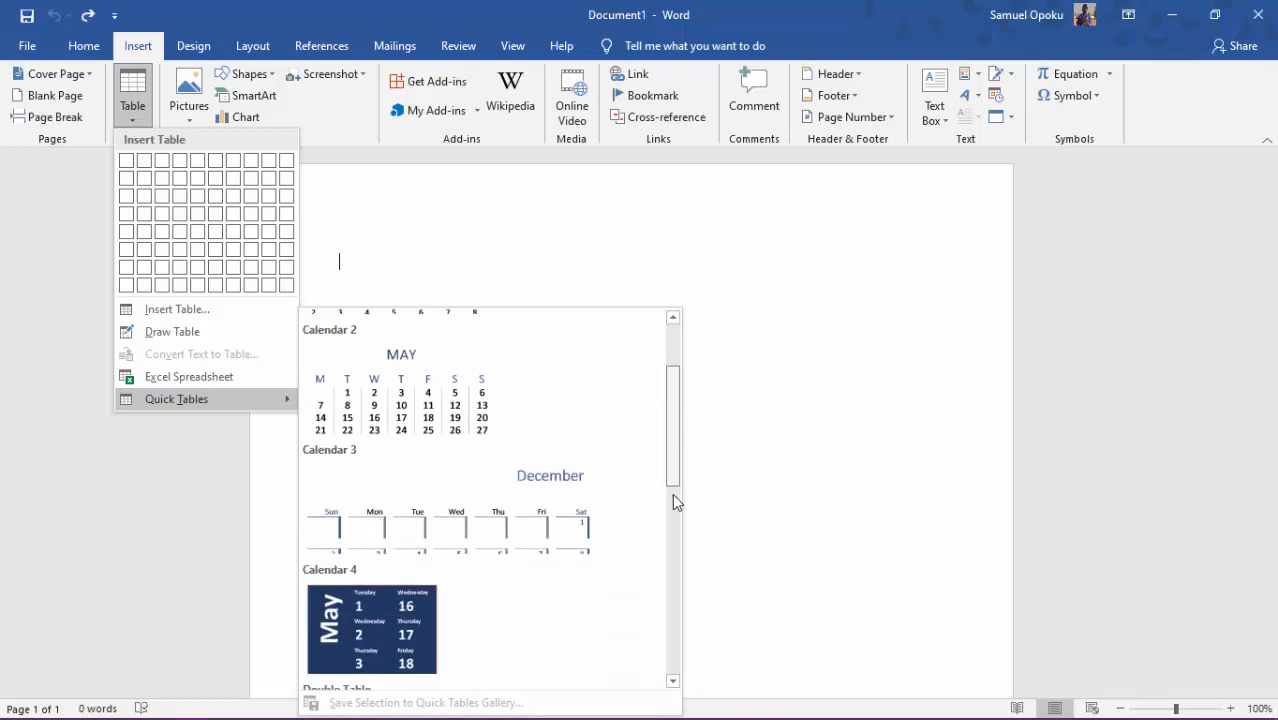
left_click_drag(673, 494, 670, 562)
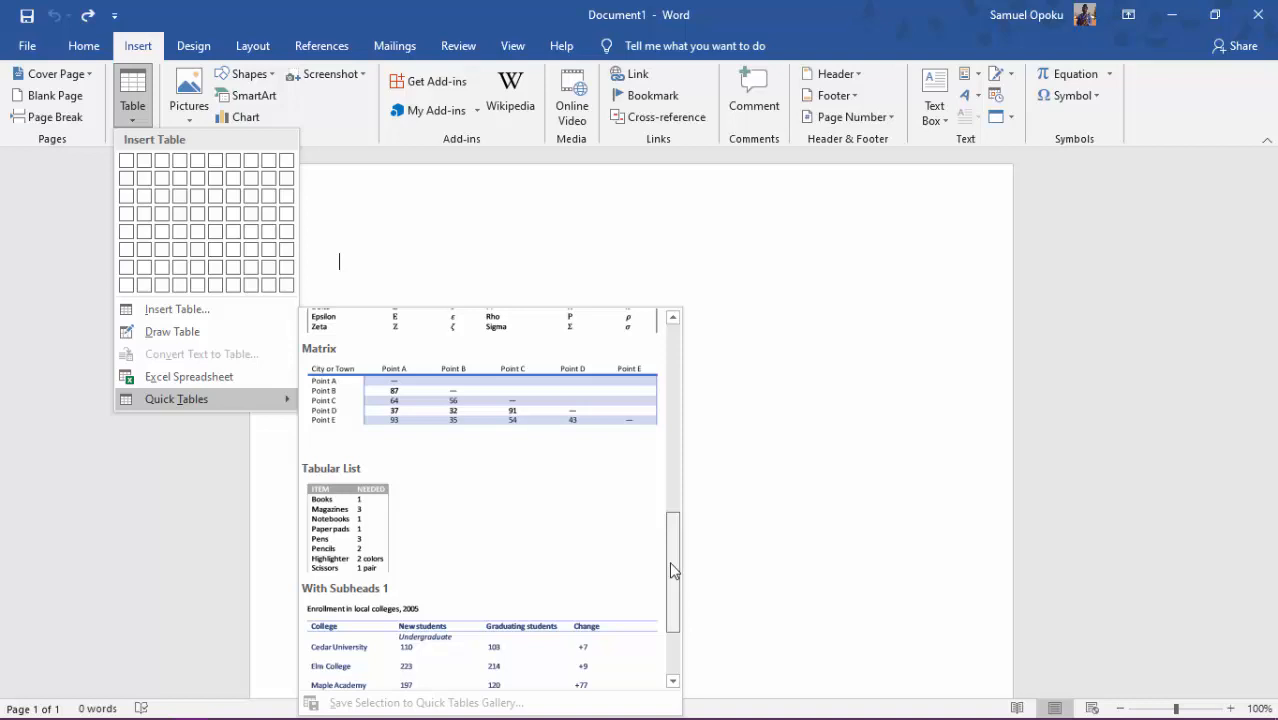
left_click_drag(673, 570, 650, 431)
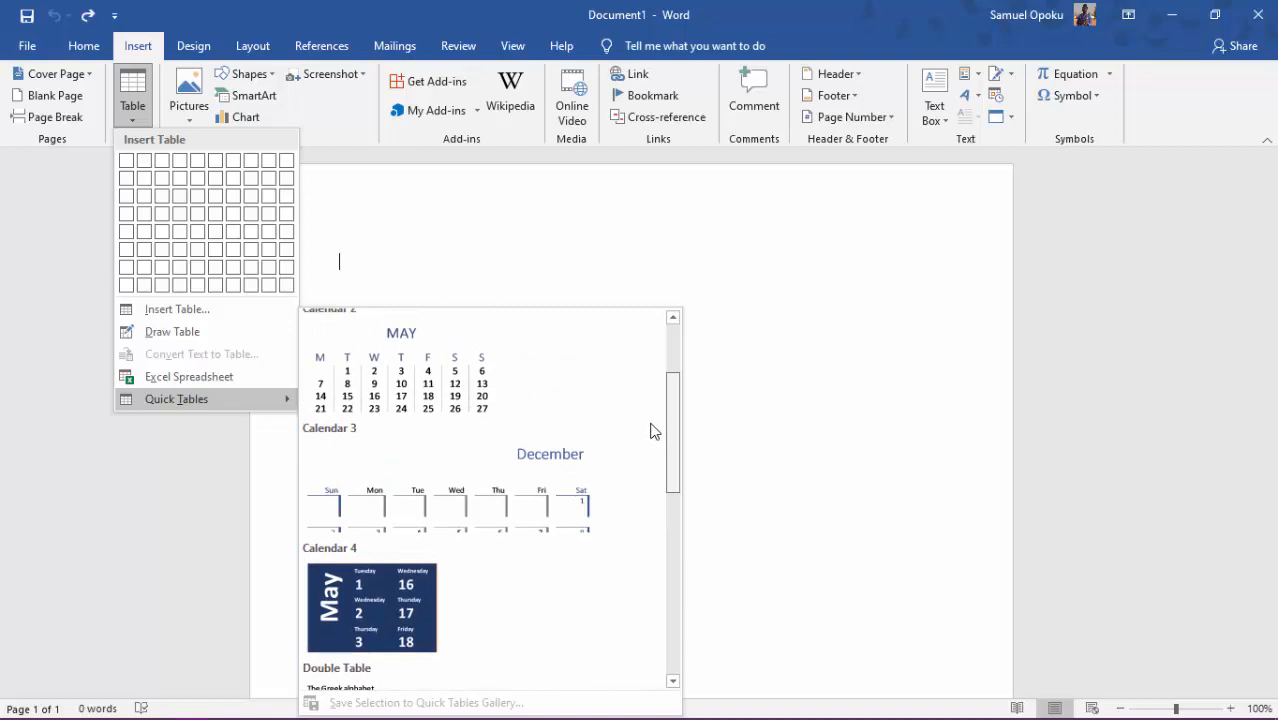
left_click_drag(650, 431, 656, 359)
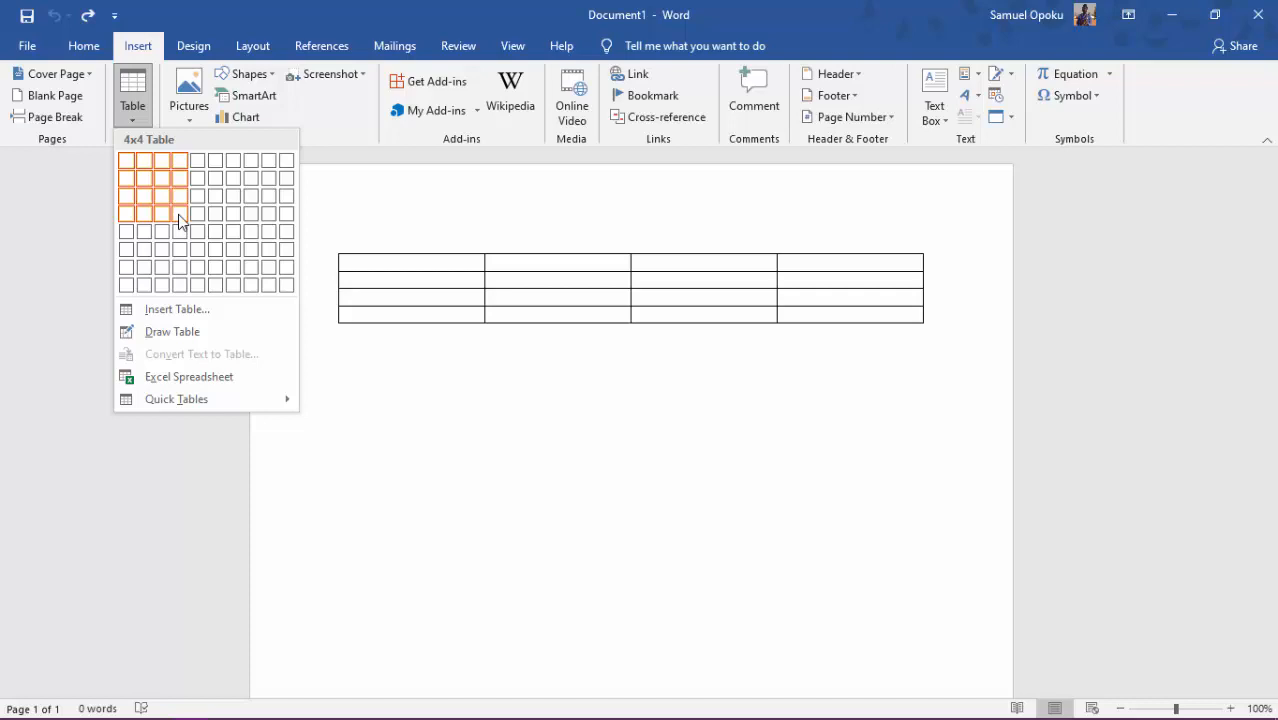
Insert a table with 5 columns and 2 rows, using a fixed column width of Auto
left_click(193, 312)
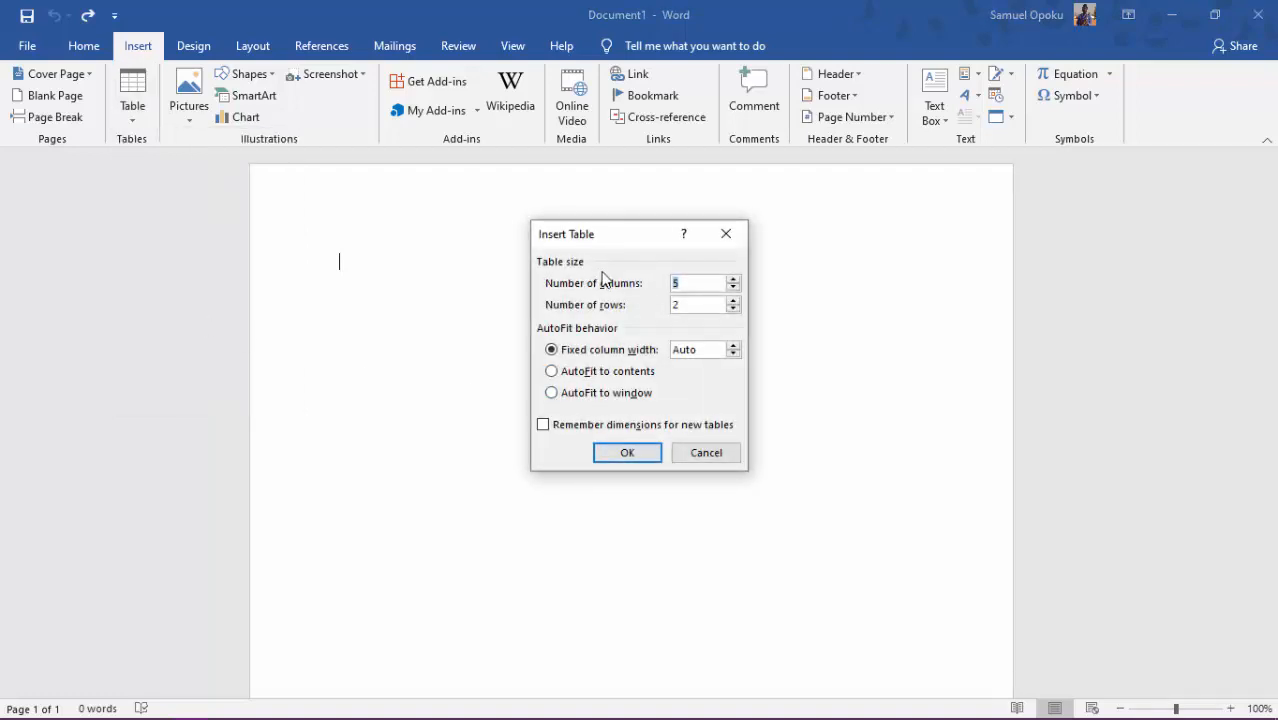
left_click(711, 287)
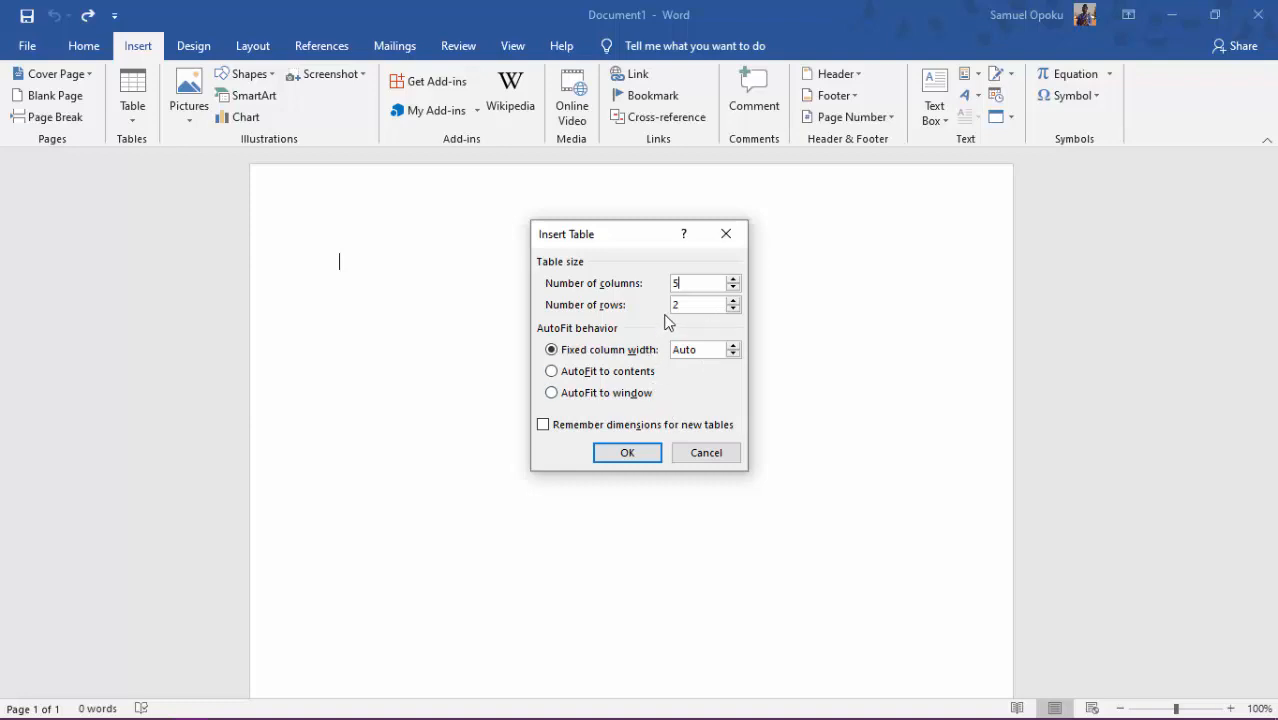
left_click(646, 456)
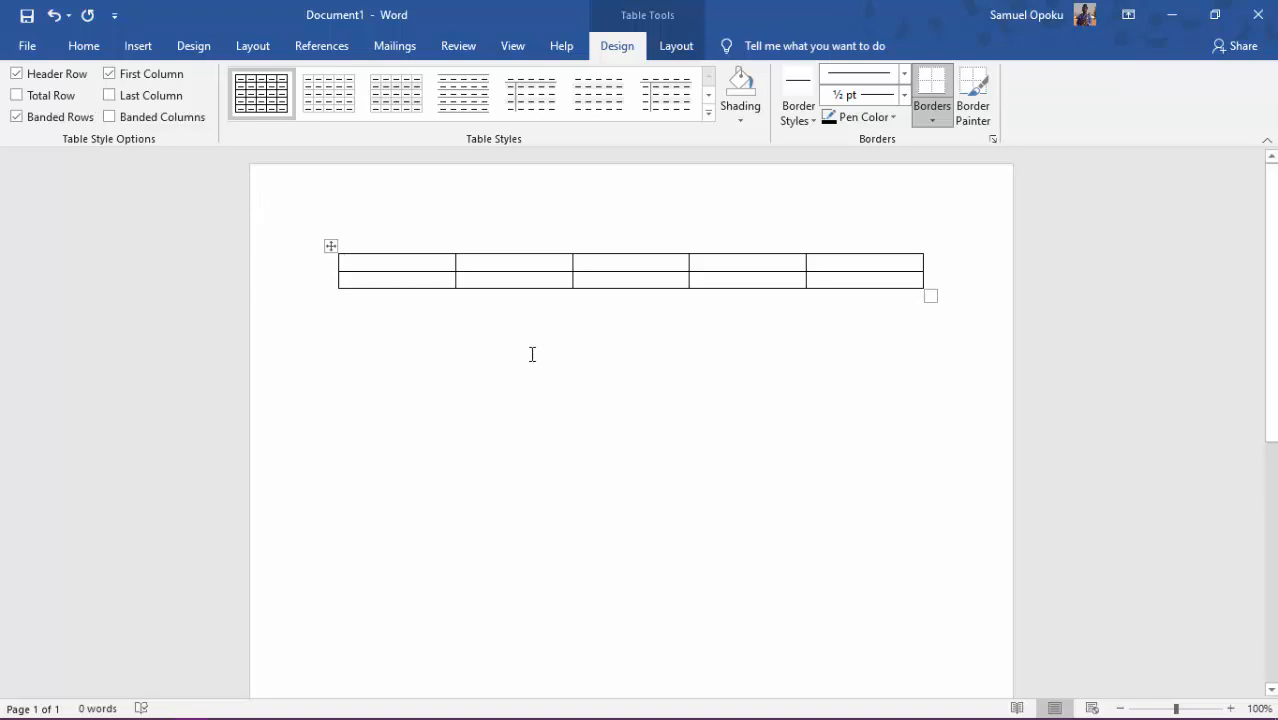
Insert an Excel spreadsheet in the table's first cell, apply All Borders to A1:F6 and return to the document
left_click(131, 46)
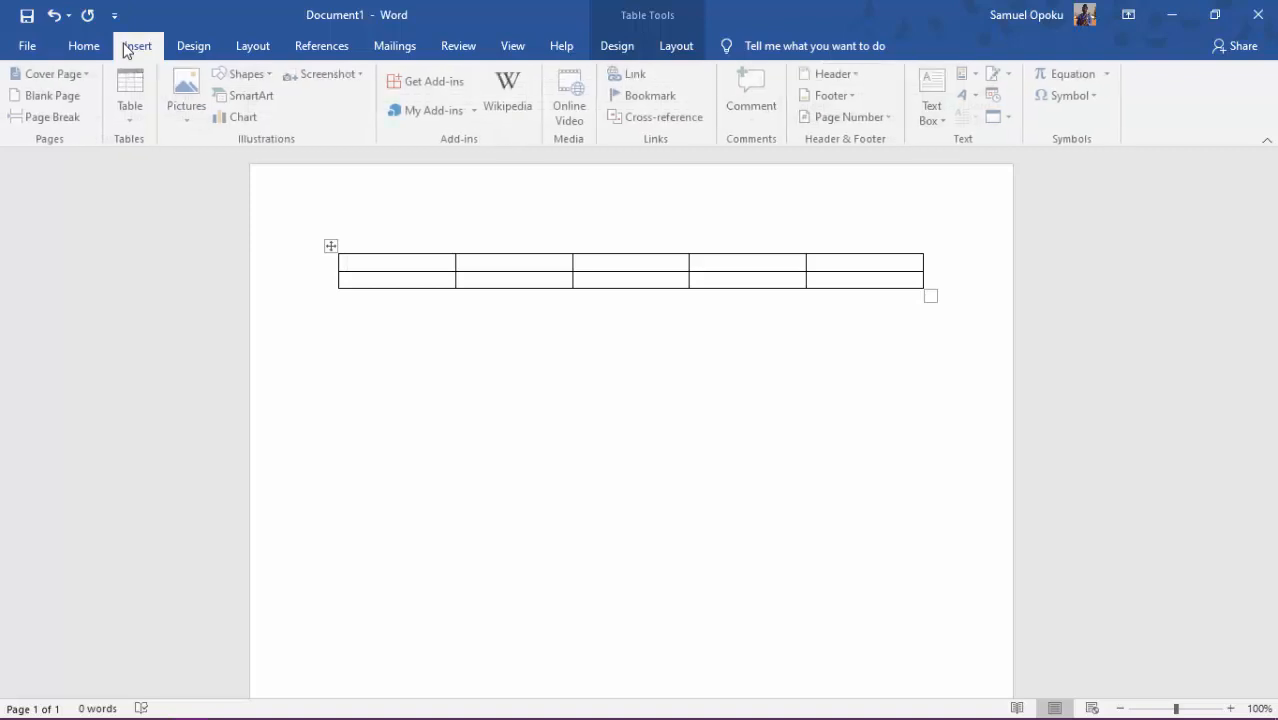
left_click(135, 123)
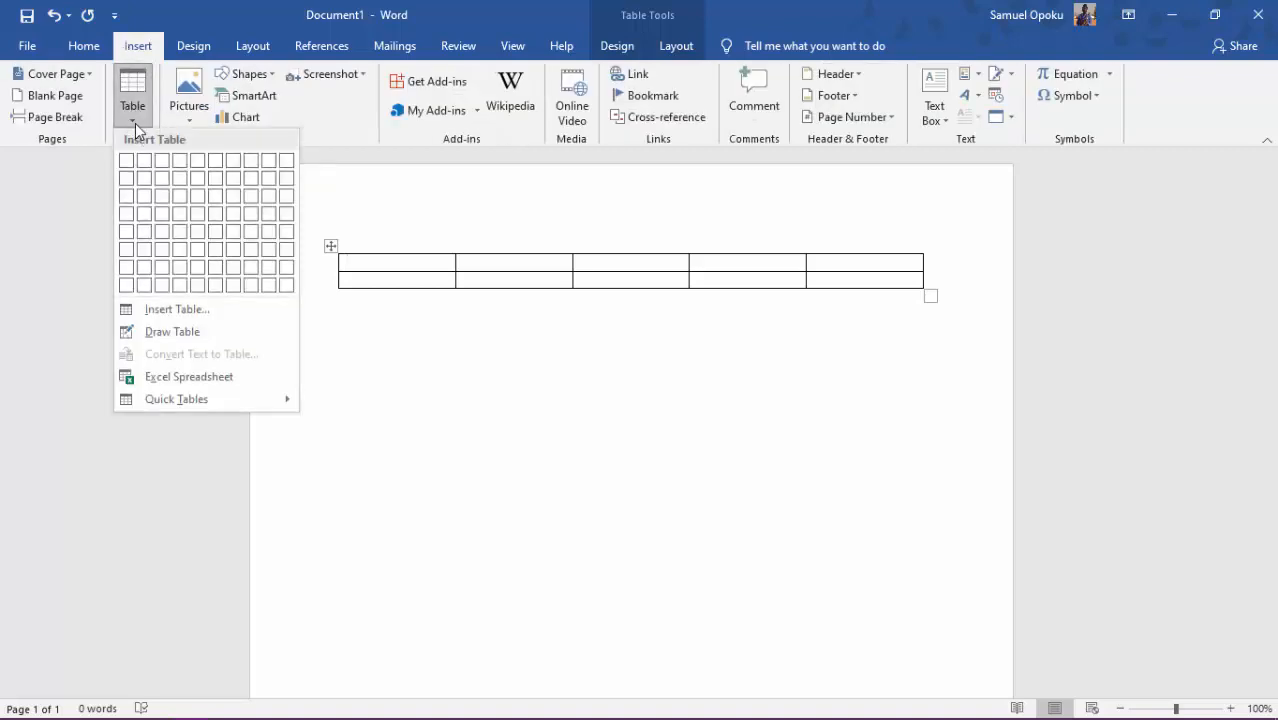
left_click(233, 386)
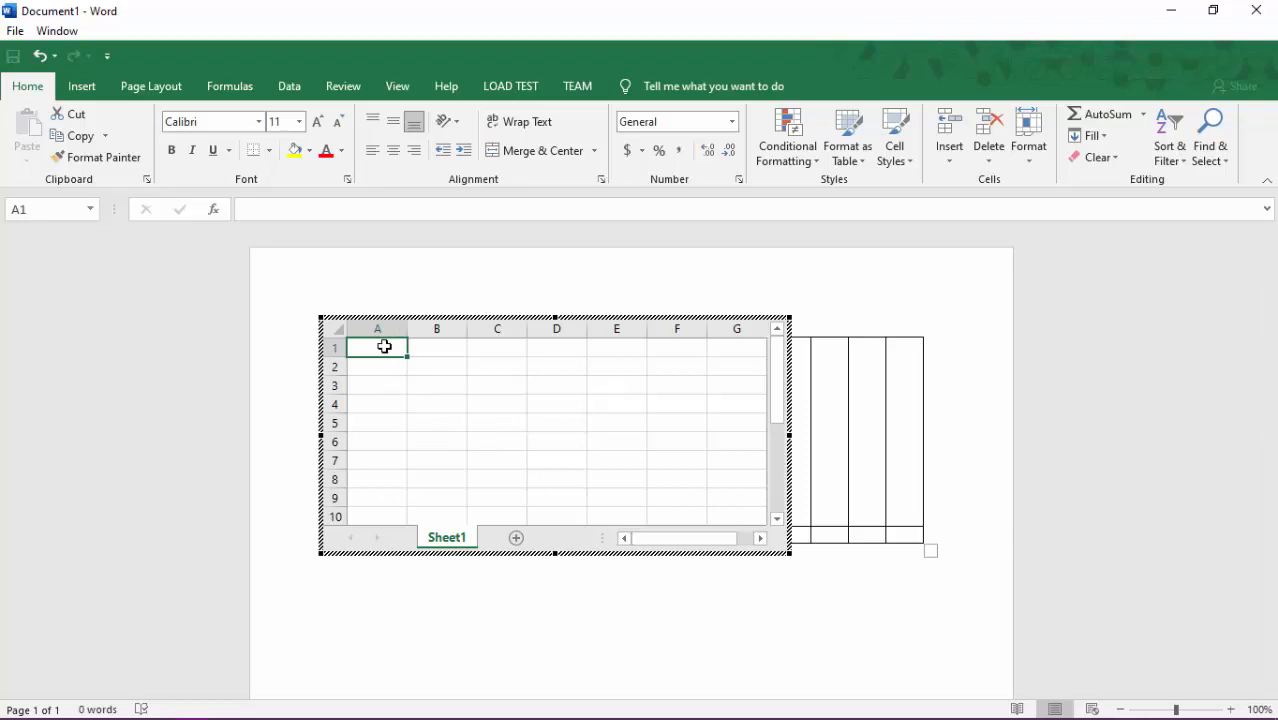
left_click_drag(384, 346, 665, 448)
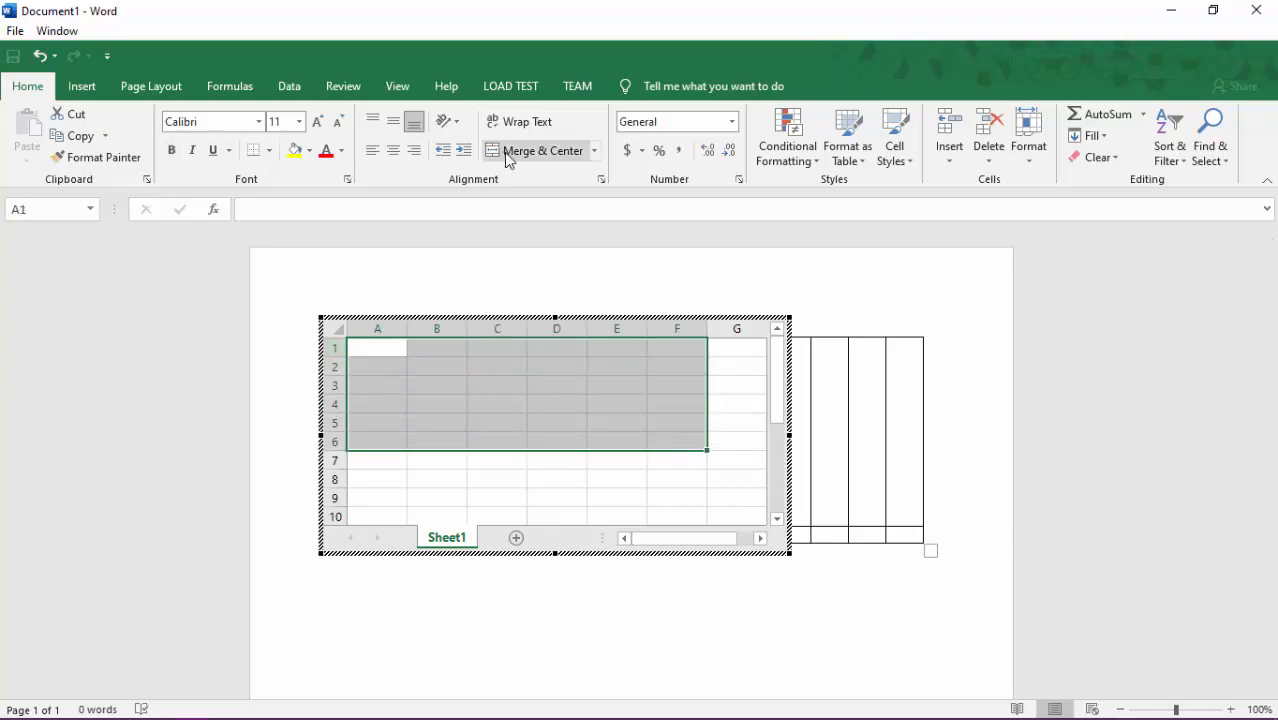
left_click(270, 151)
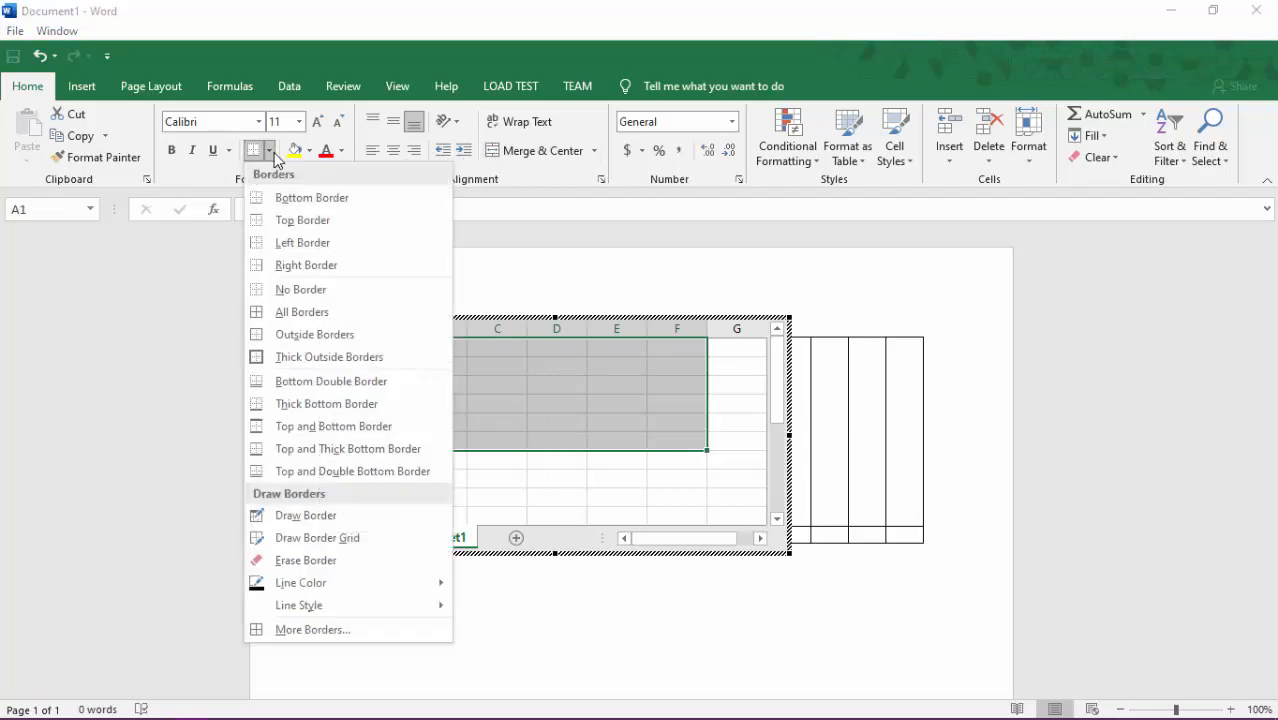
left_click(303, 312)
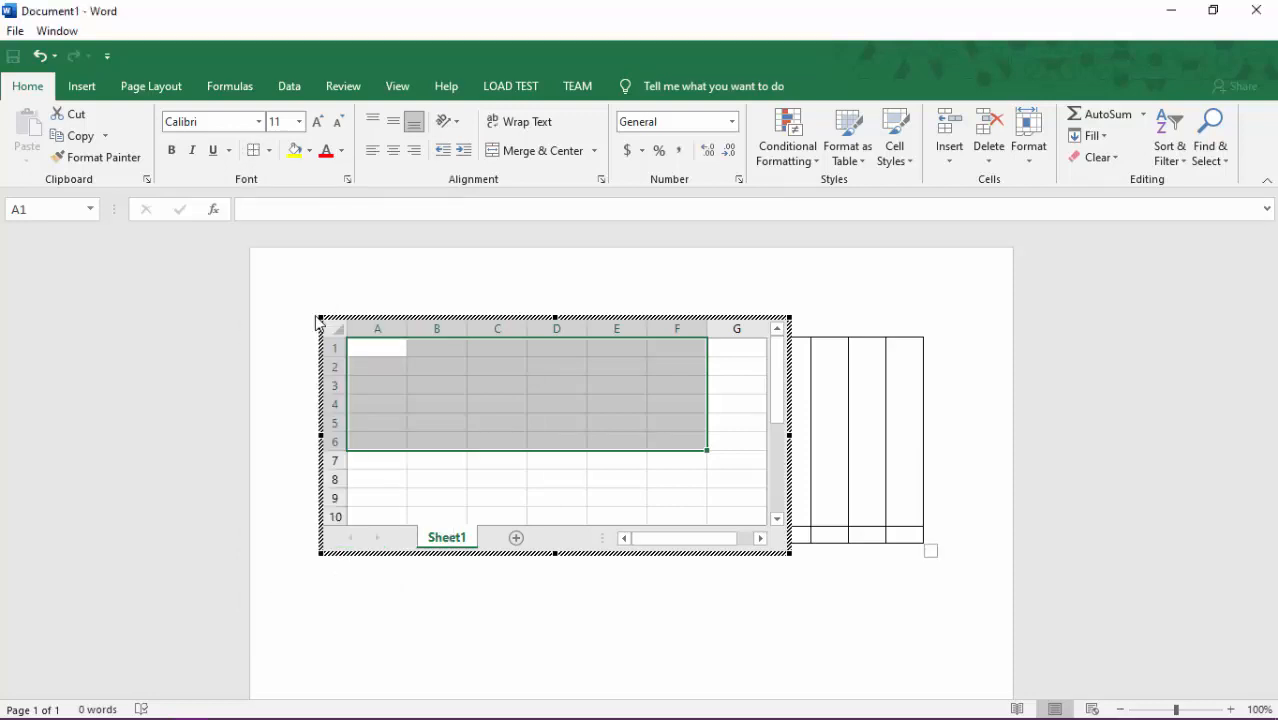
left_click(723, 582)
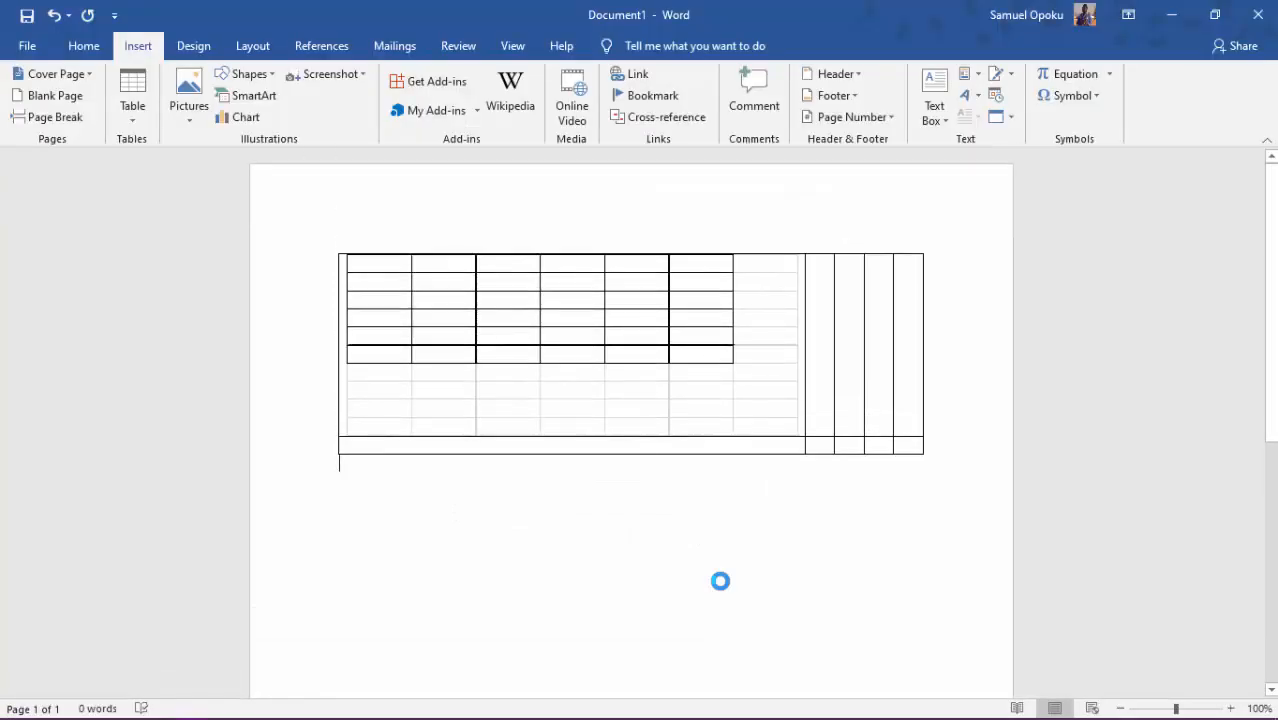
Check the spreadsheet embedded in the table, then undo its insertion
left_click(856, 342)
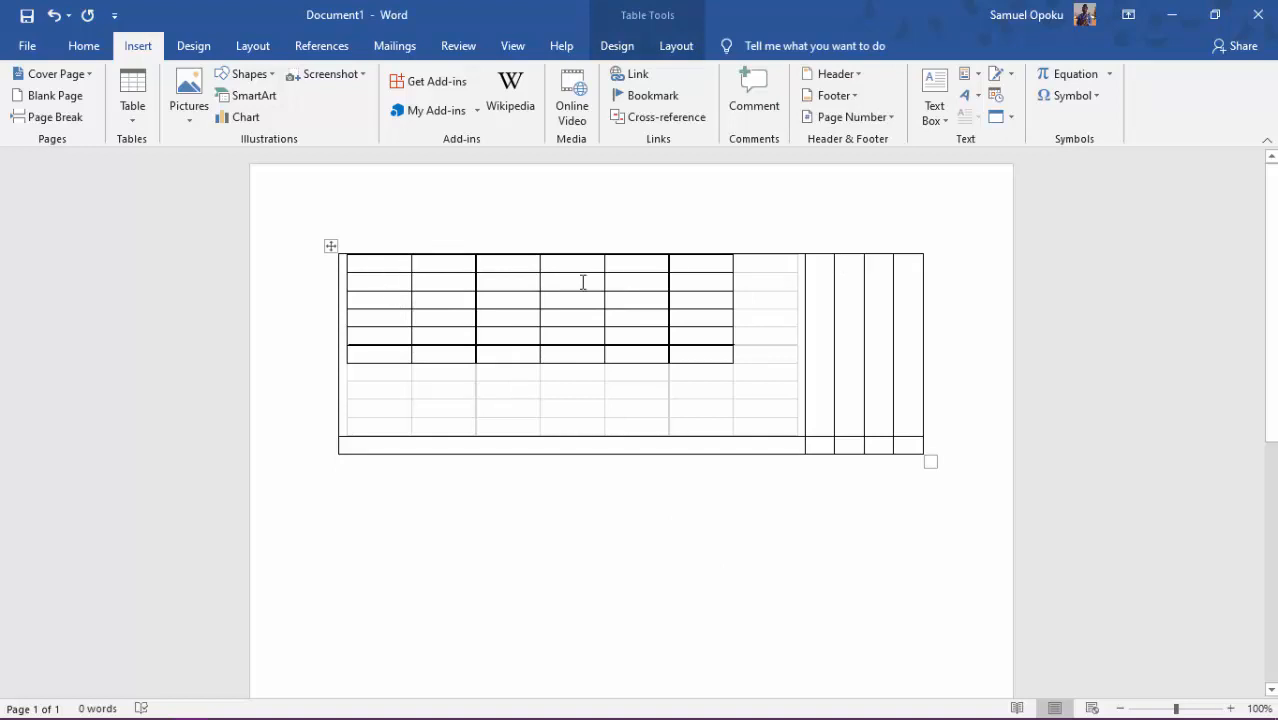
left_click(716, 334)
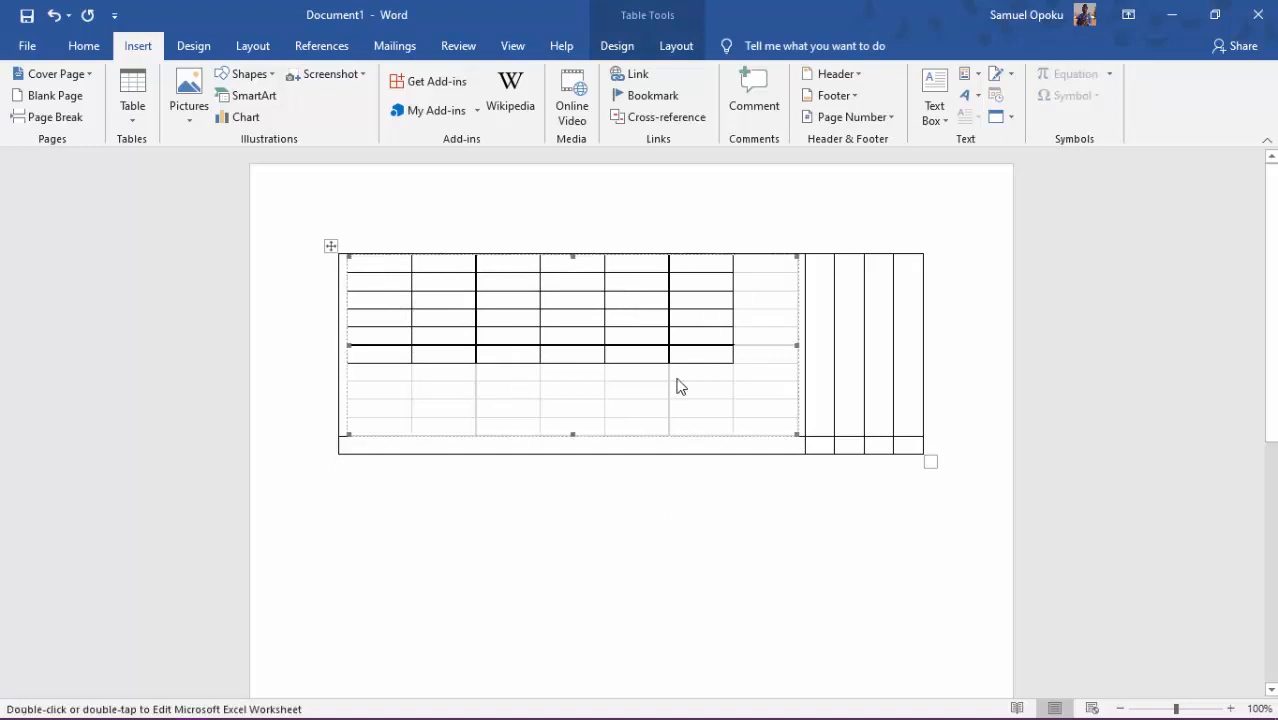
left_click(889, 397)
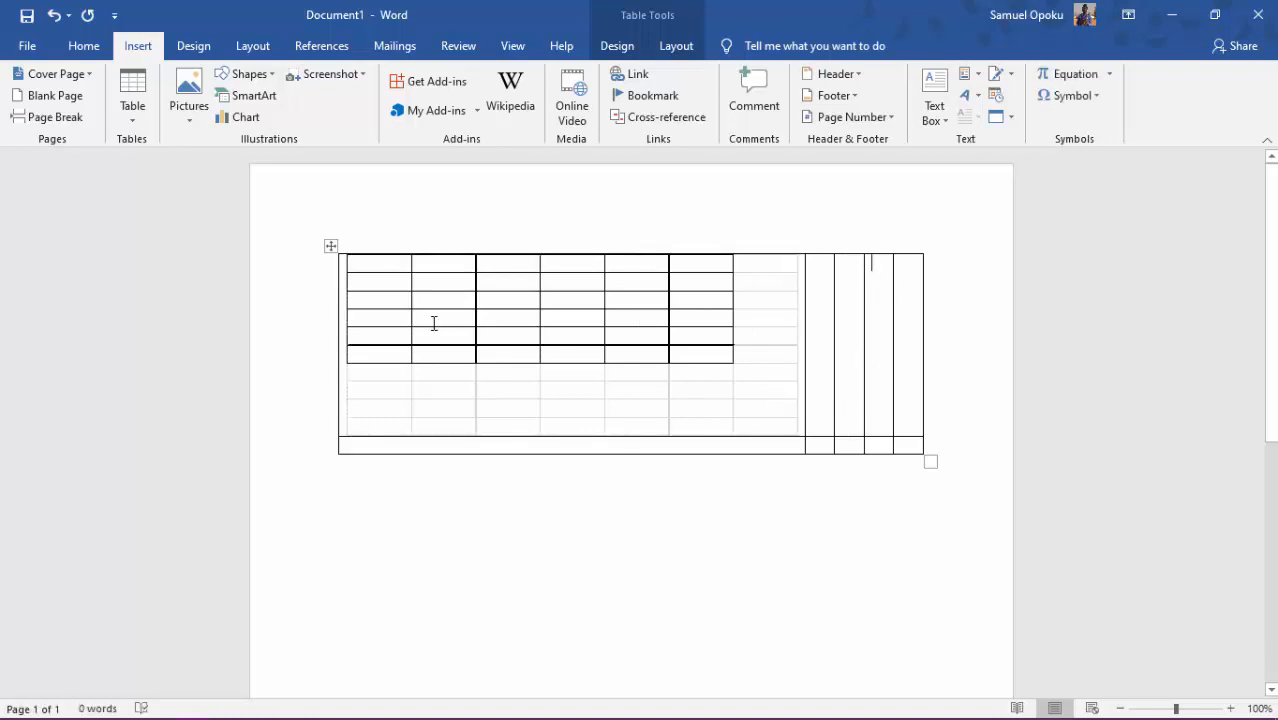
left_click(330, 246)
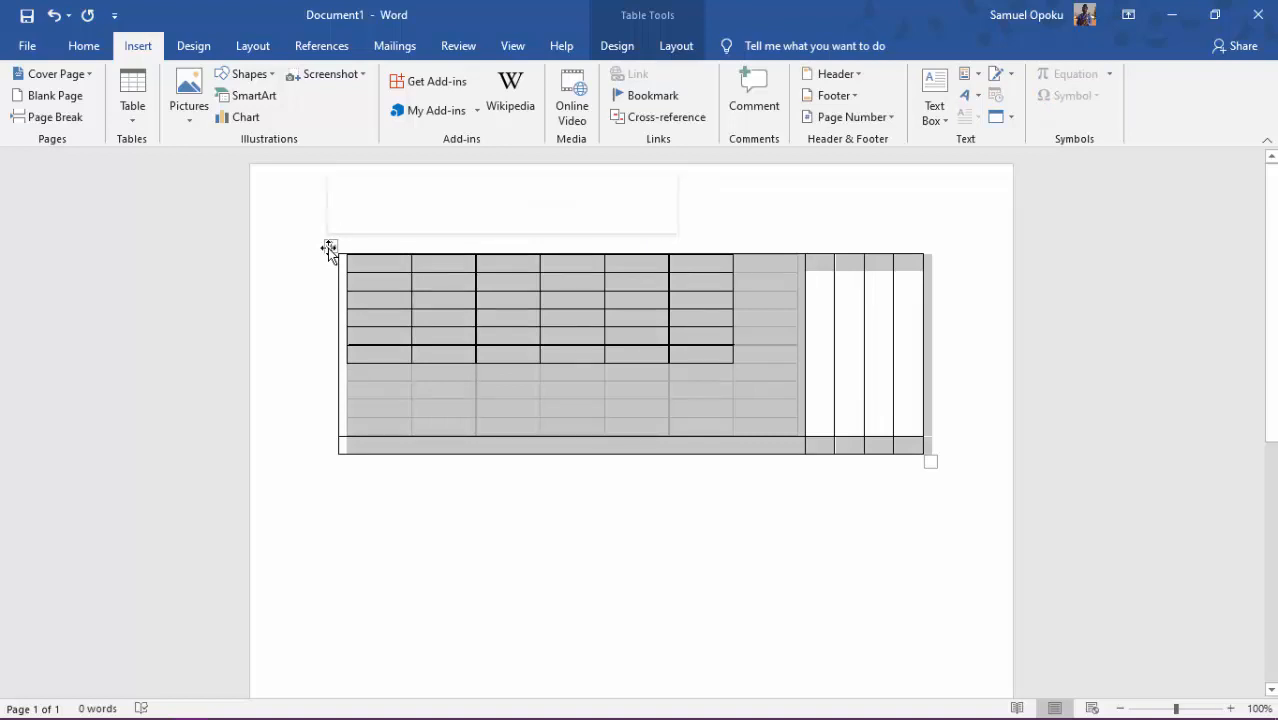
key("ctrl+z")
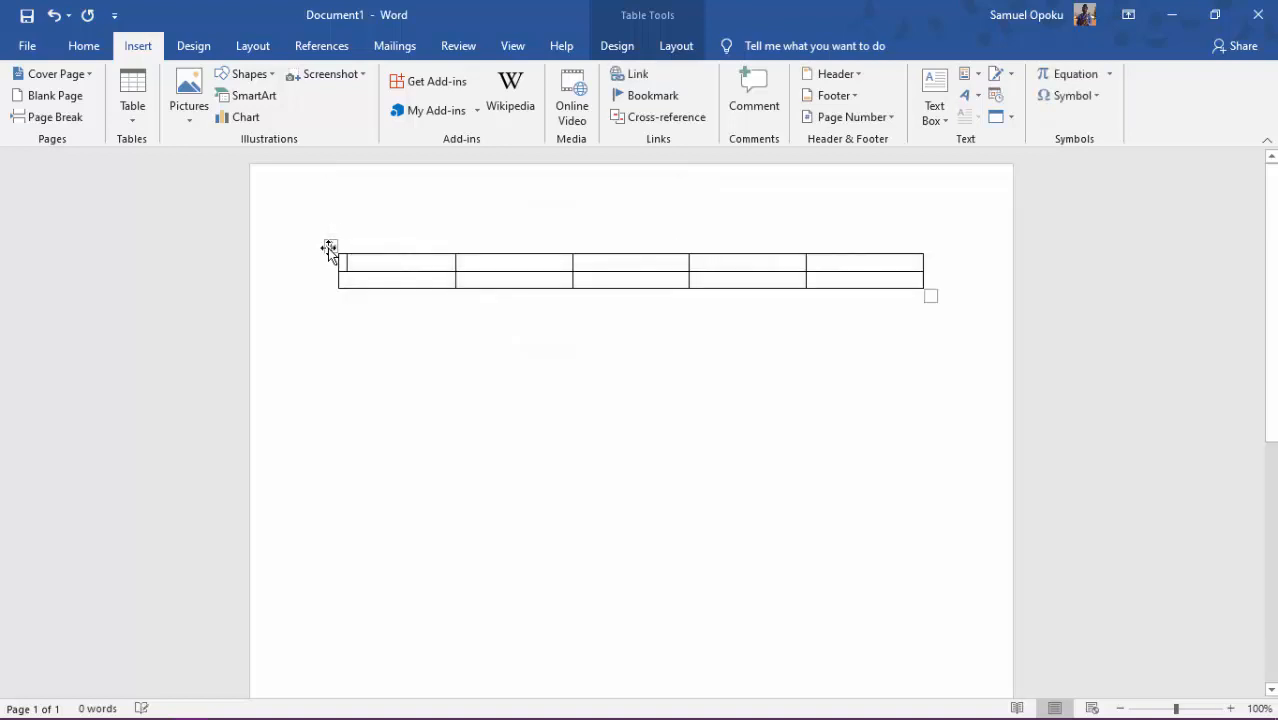
Select the whole five-column table and delete it from the document
left_click(330, 247)
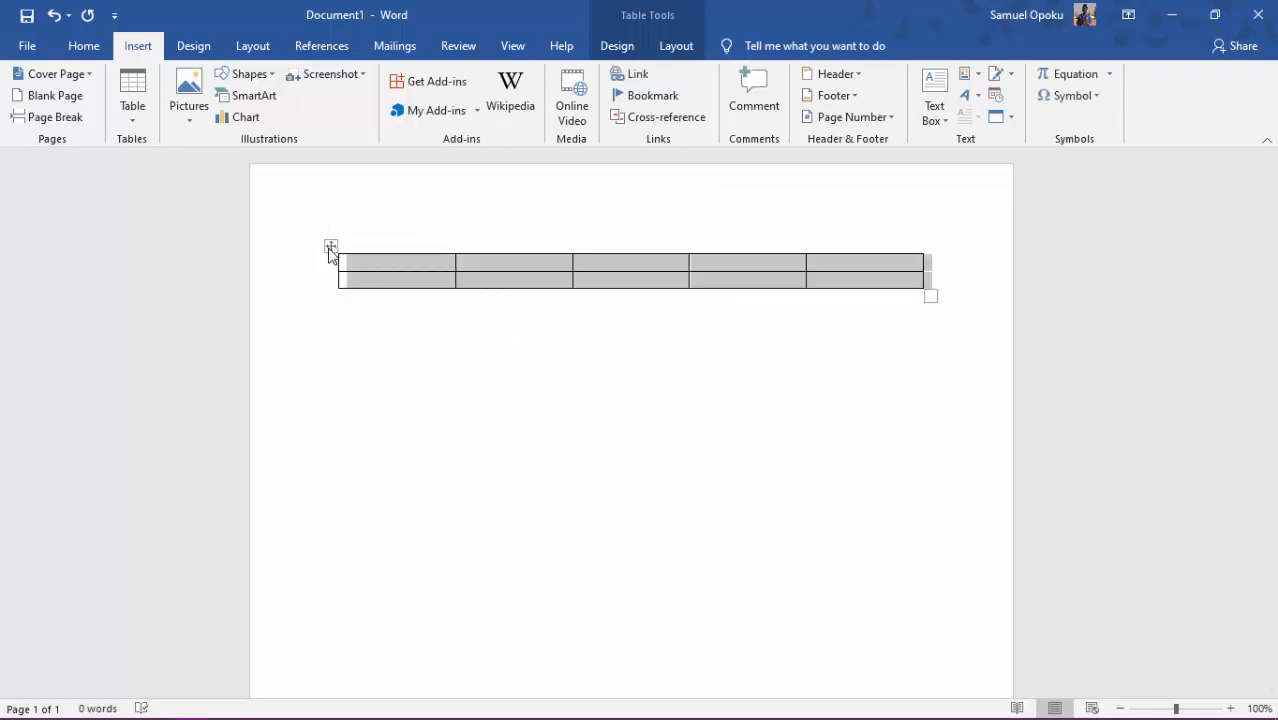
right_click(331, 255)
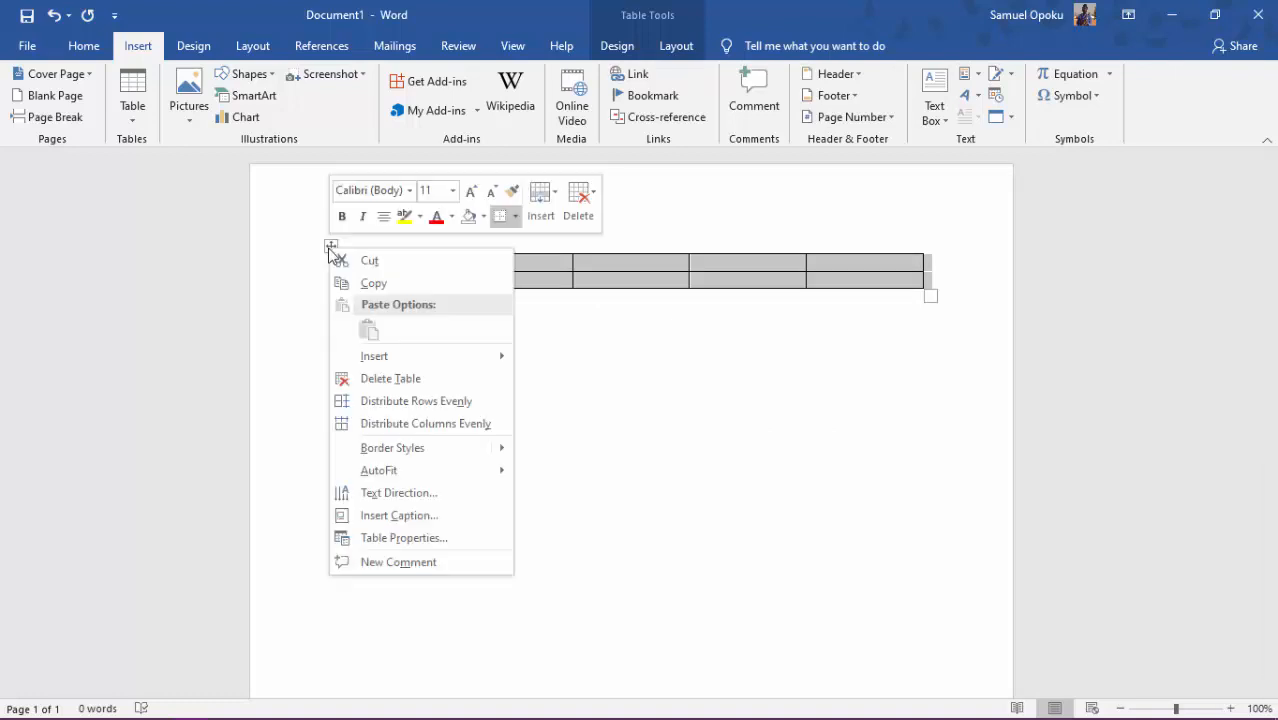
left_click(441, 380)
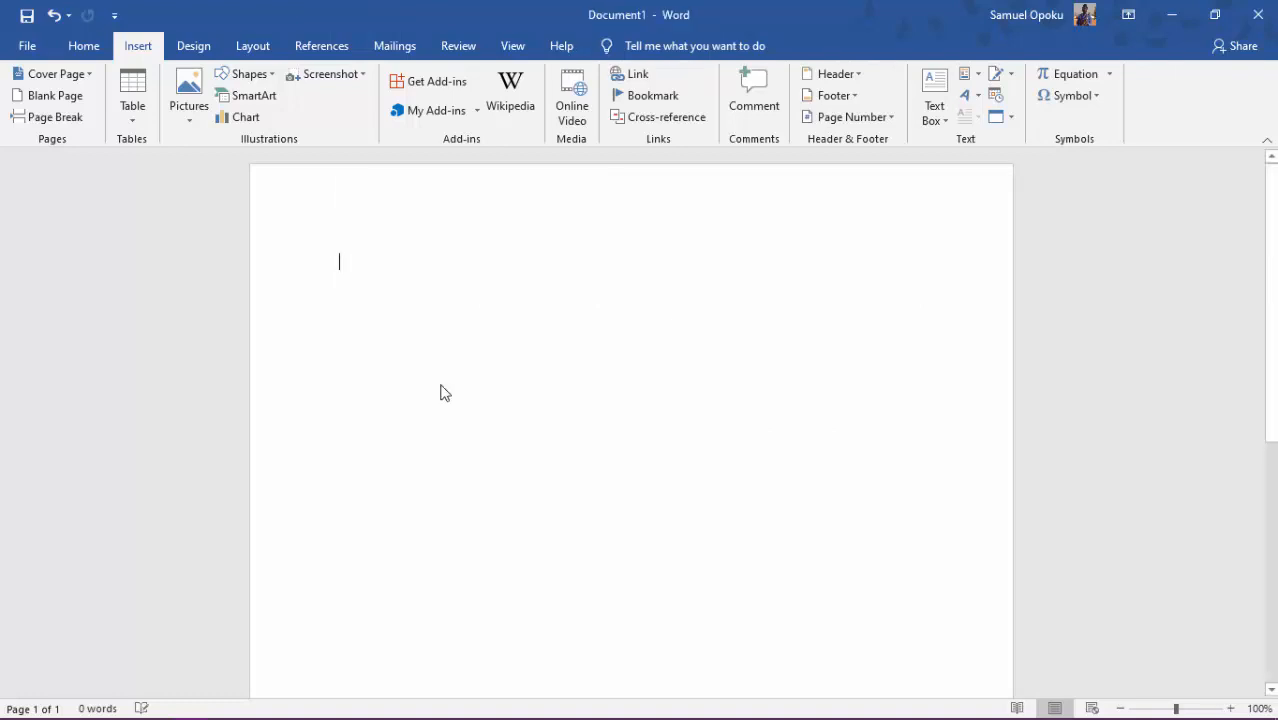
Insert an Excel spreadsheet on the blank page, apply All Borders to A1:F6 and return to the document
left_click(135, 124)
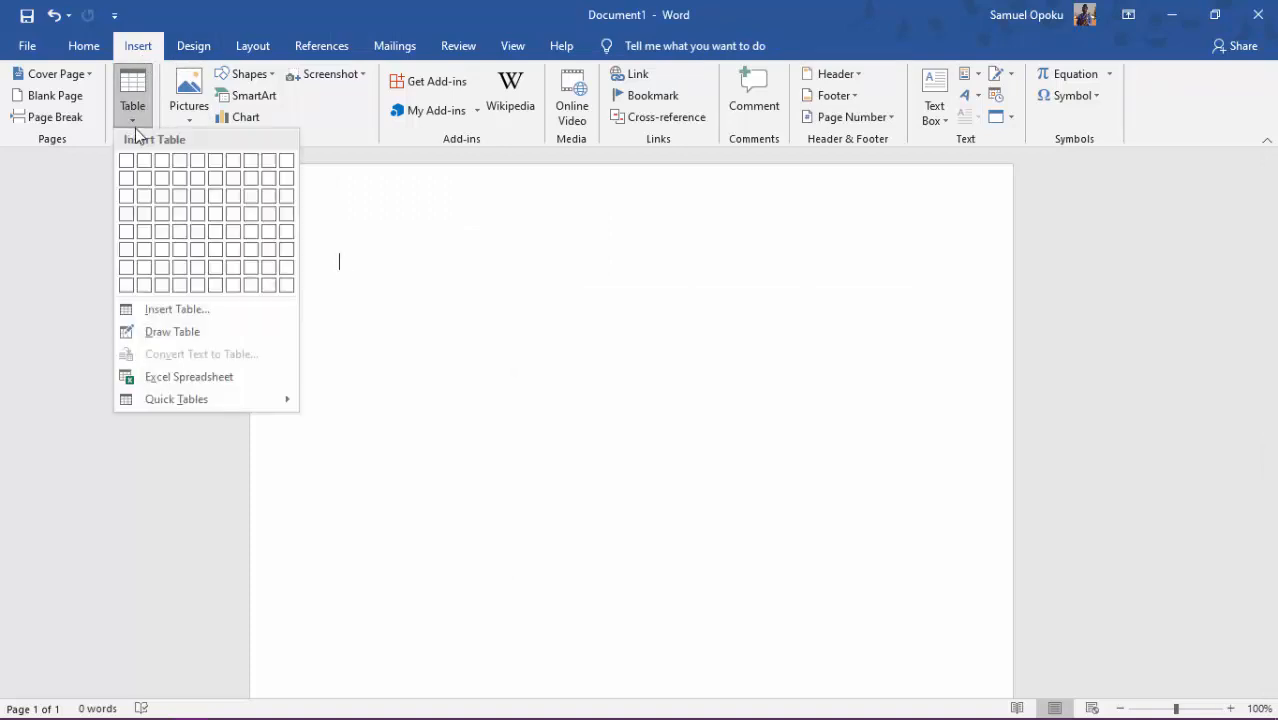
left_click(185, 377)
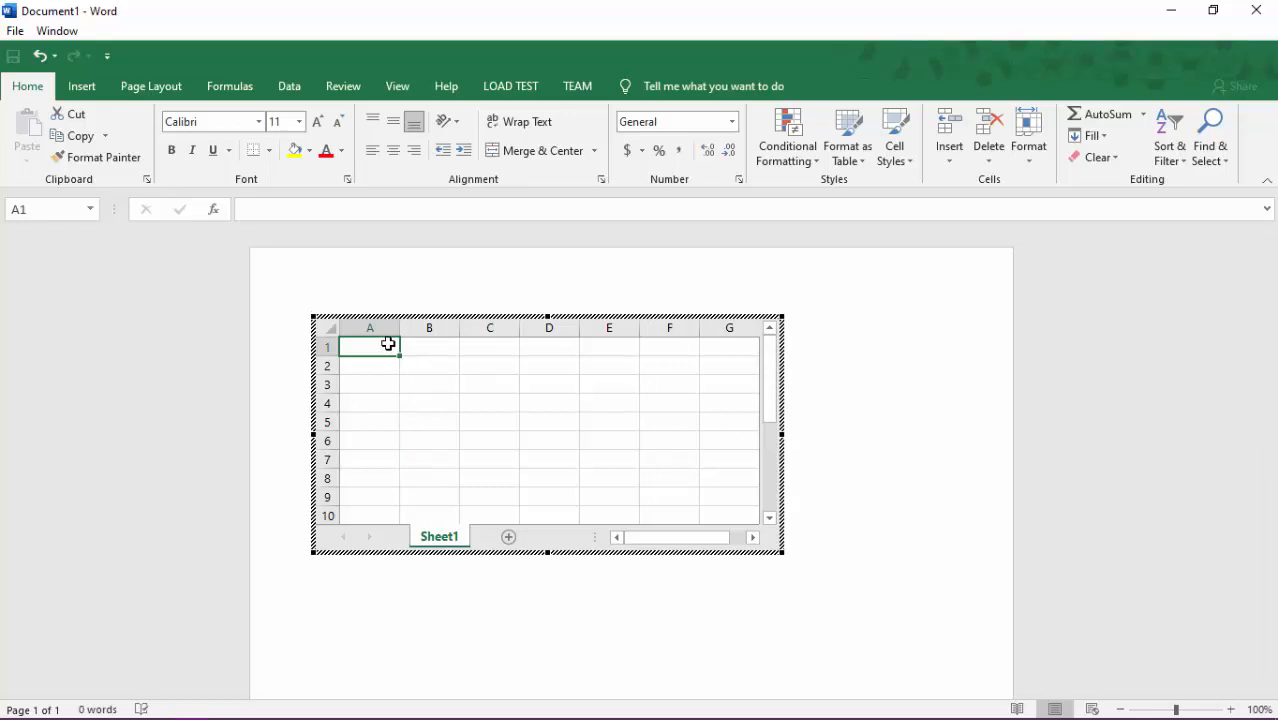
left_click_drag(388, 344, 665, 448)
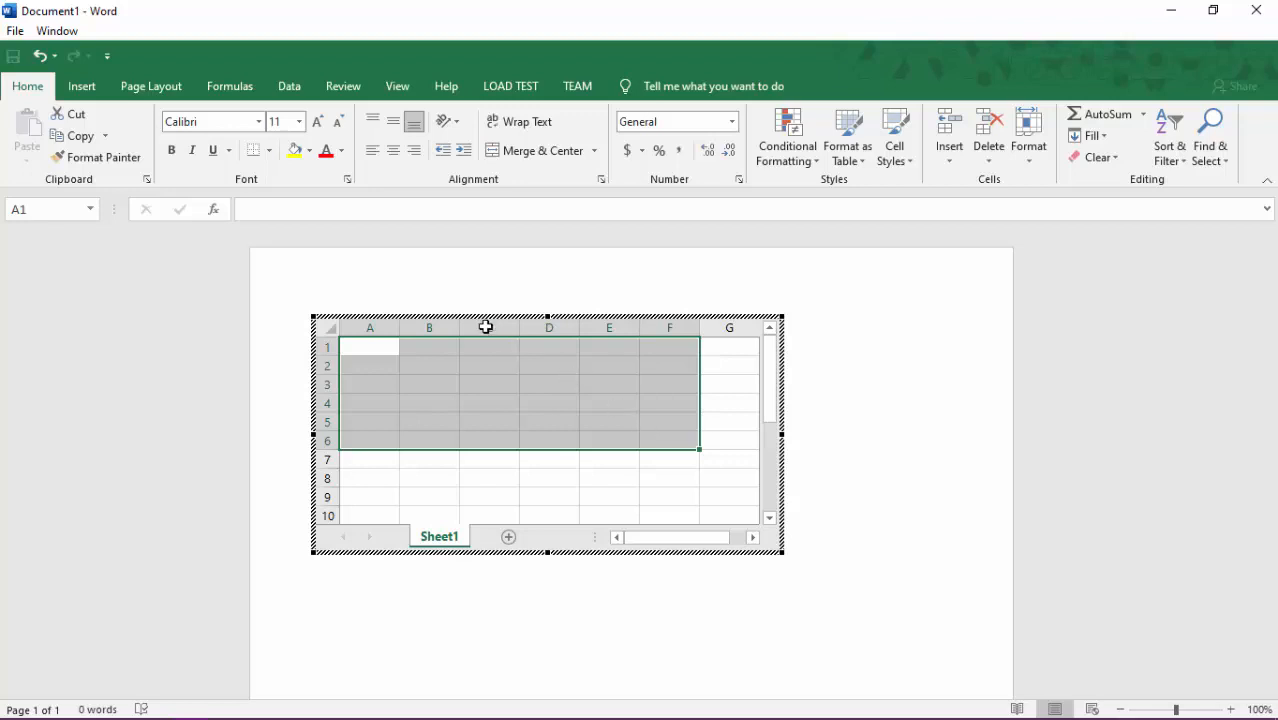
left_click(270, 151)
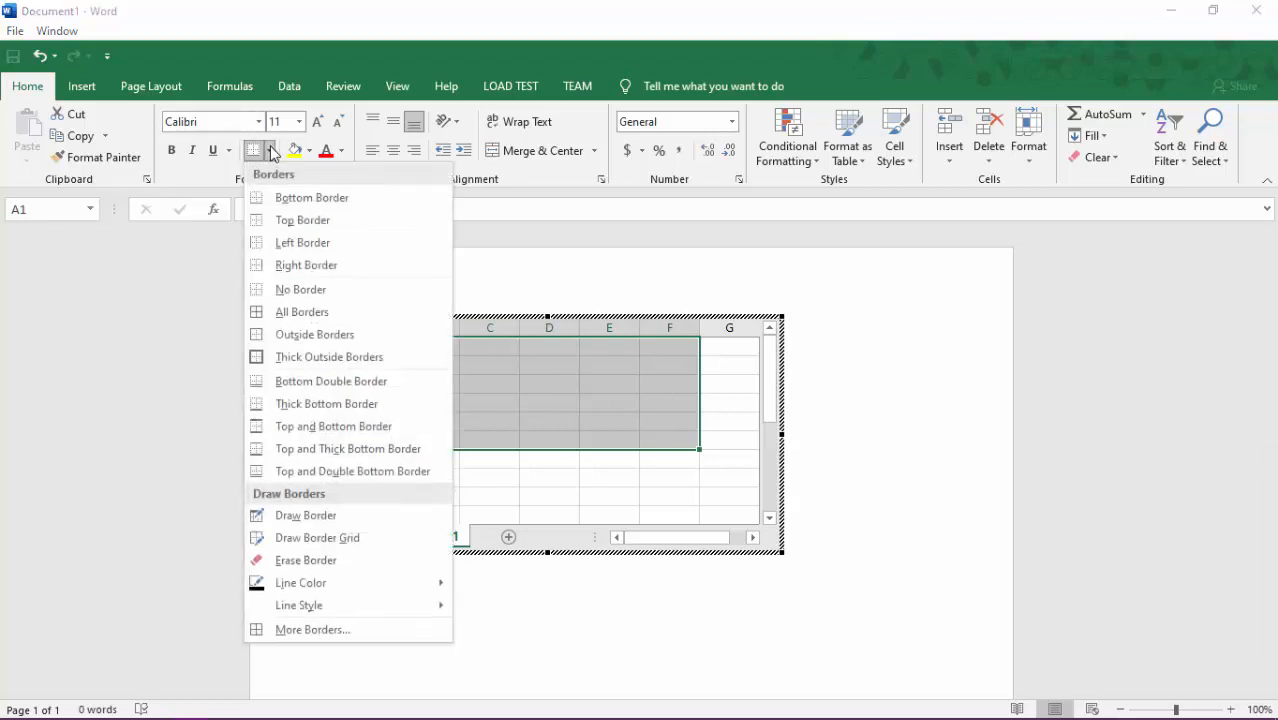
left_click(302, 312)
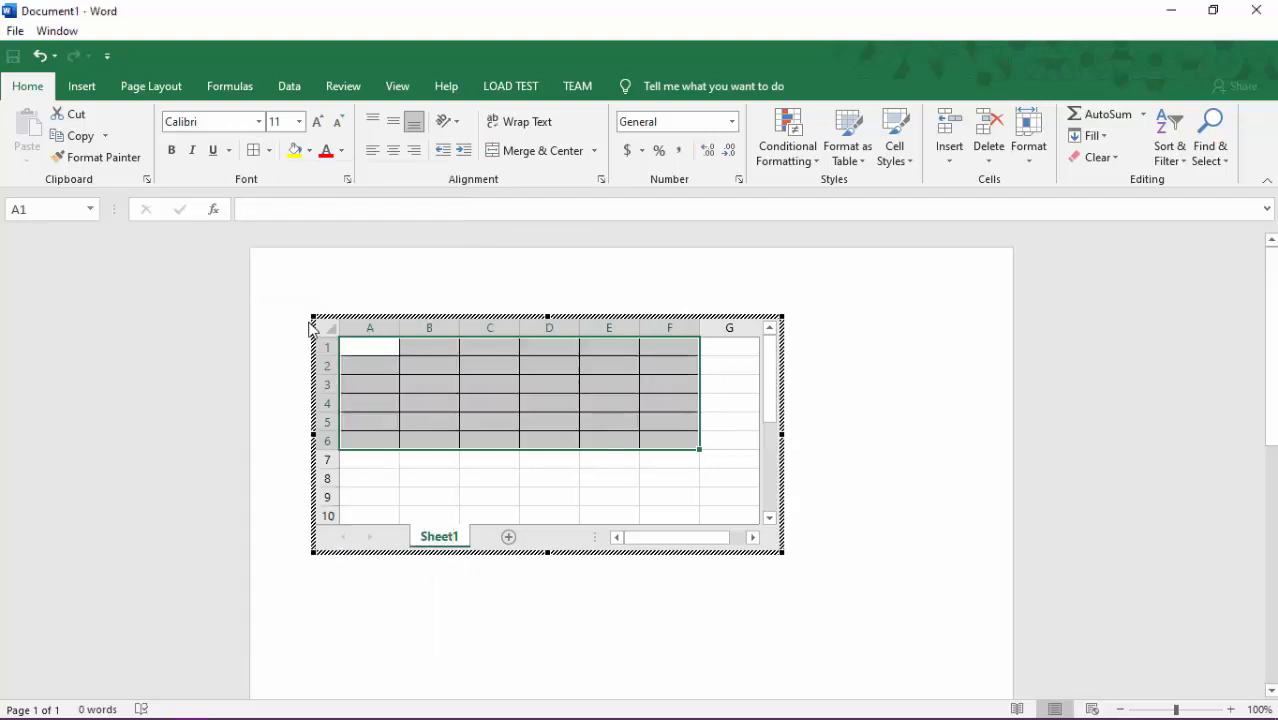
left_click(797, 598)
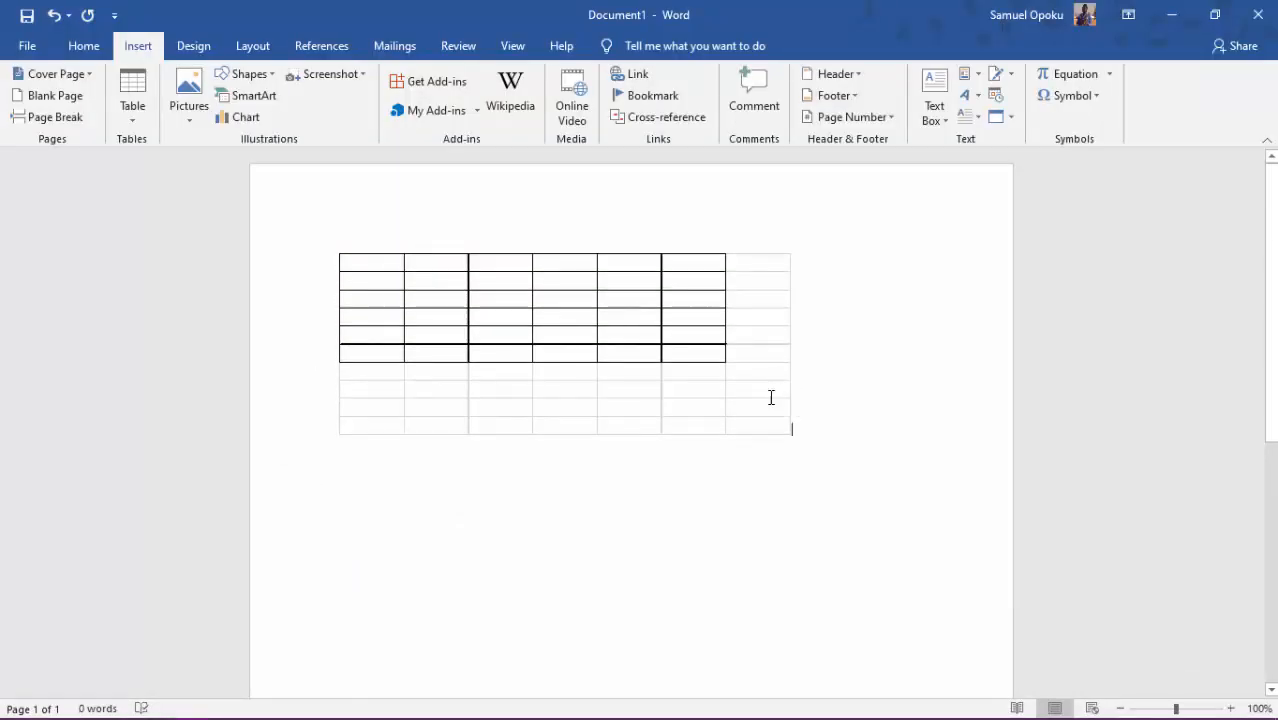
Delete the embedded Excel spreadsheet from the page
left_click(770, 398)
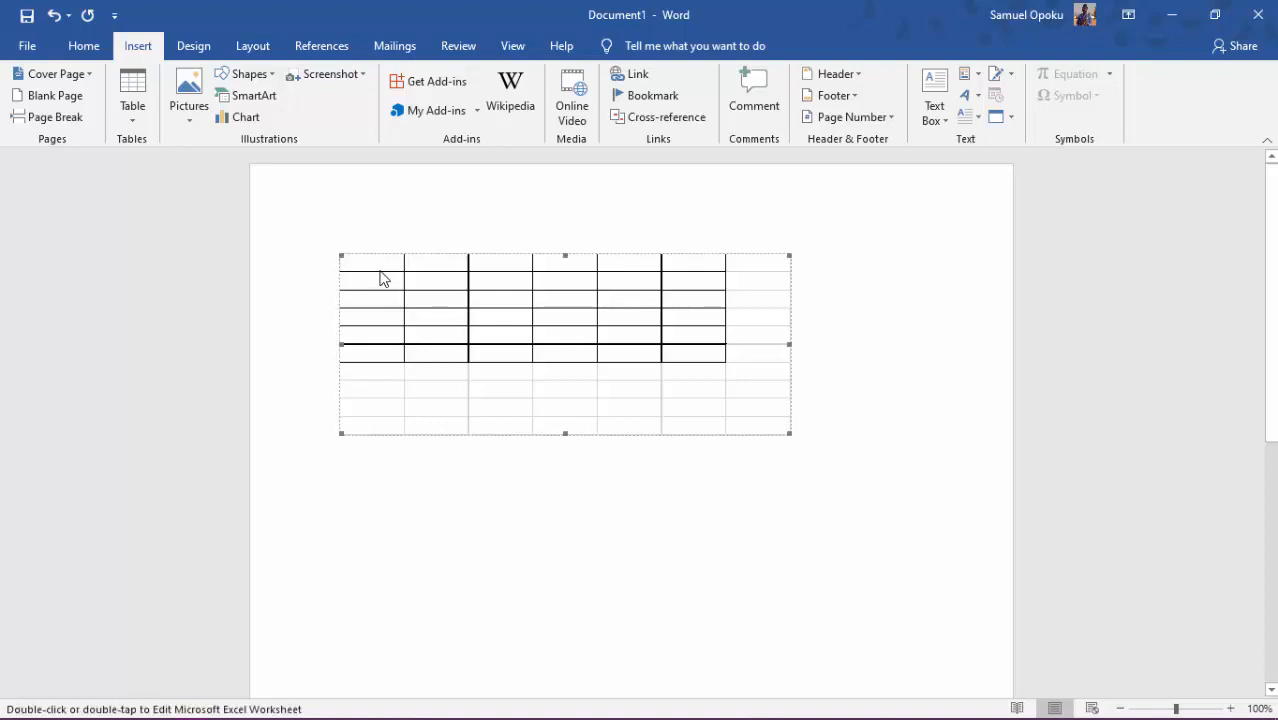
key("Delete")
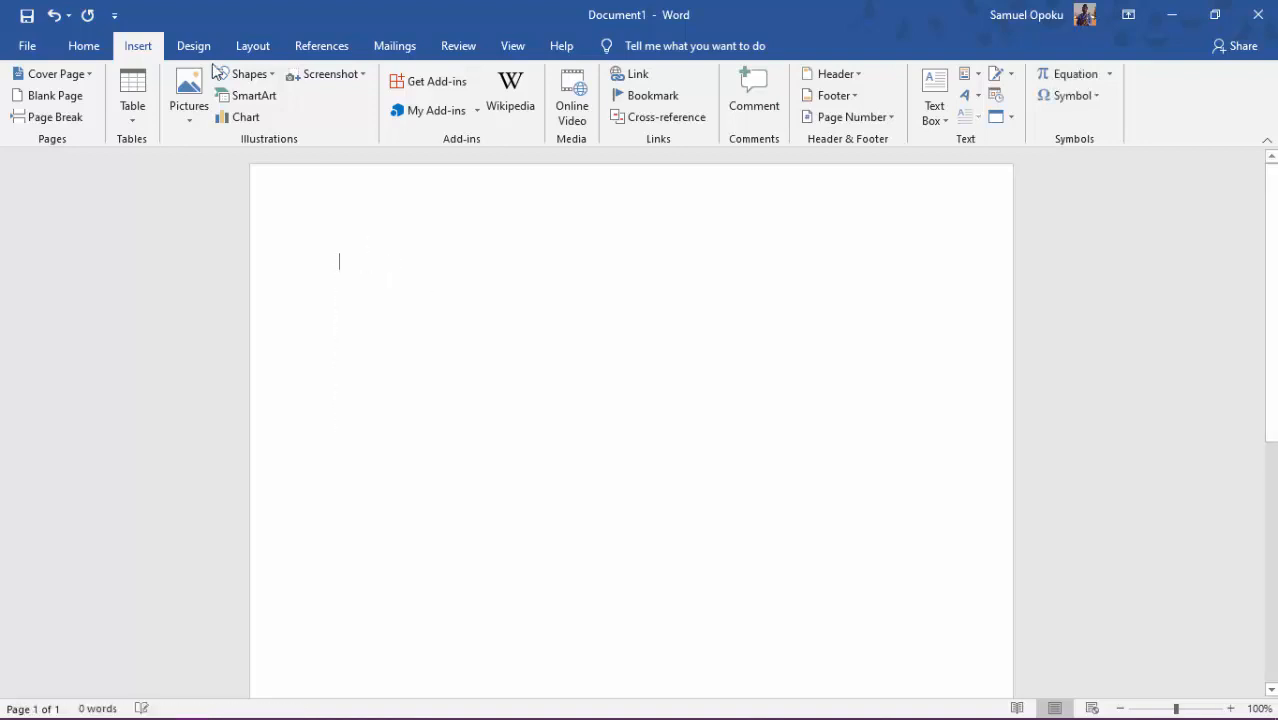
Browse the Quick Tables gallery and insert the Calendar 2 table on the blank page
left_click(132, 95)
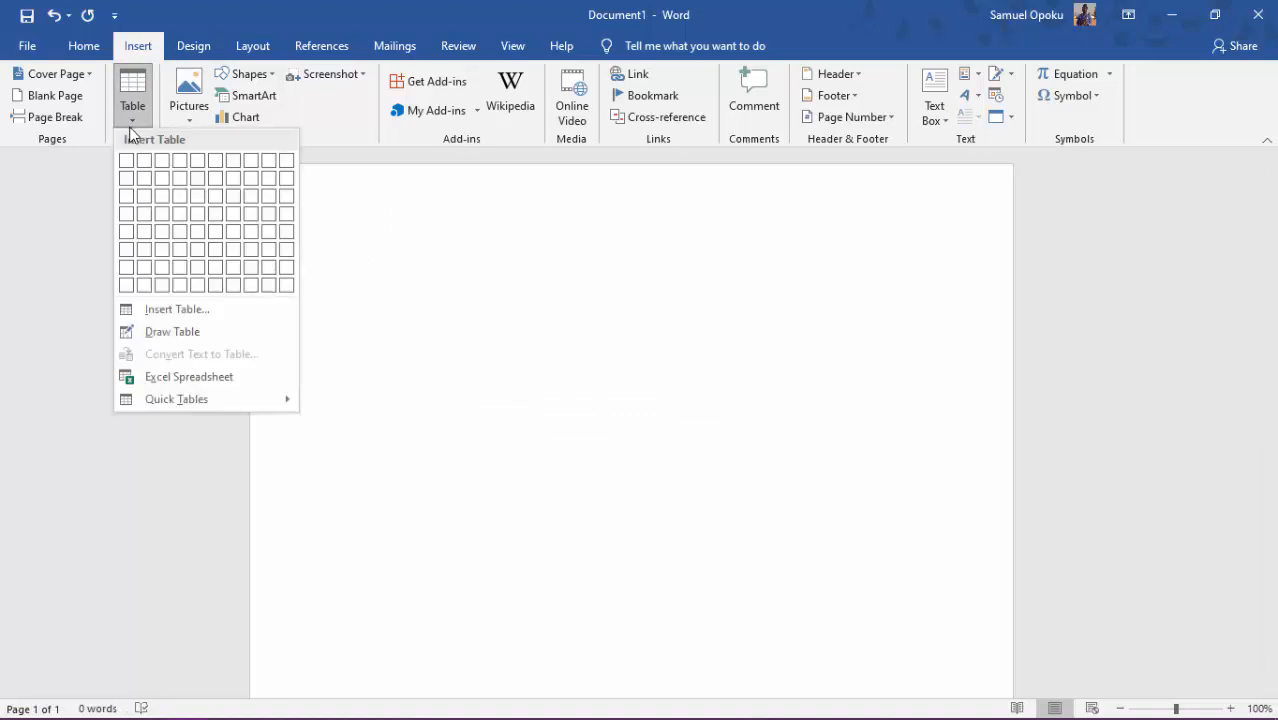
mouse_move(234, 406)
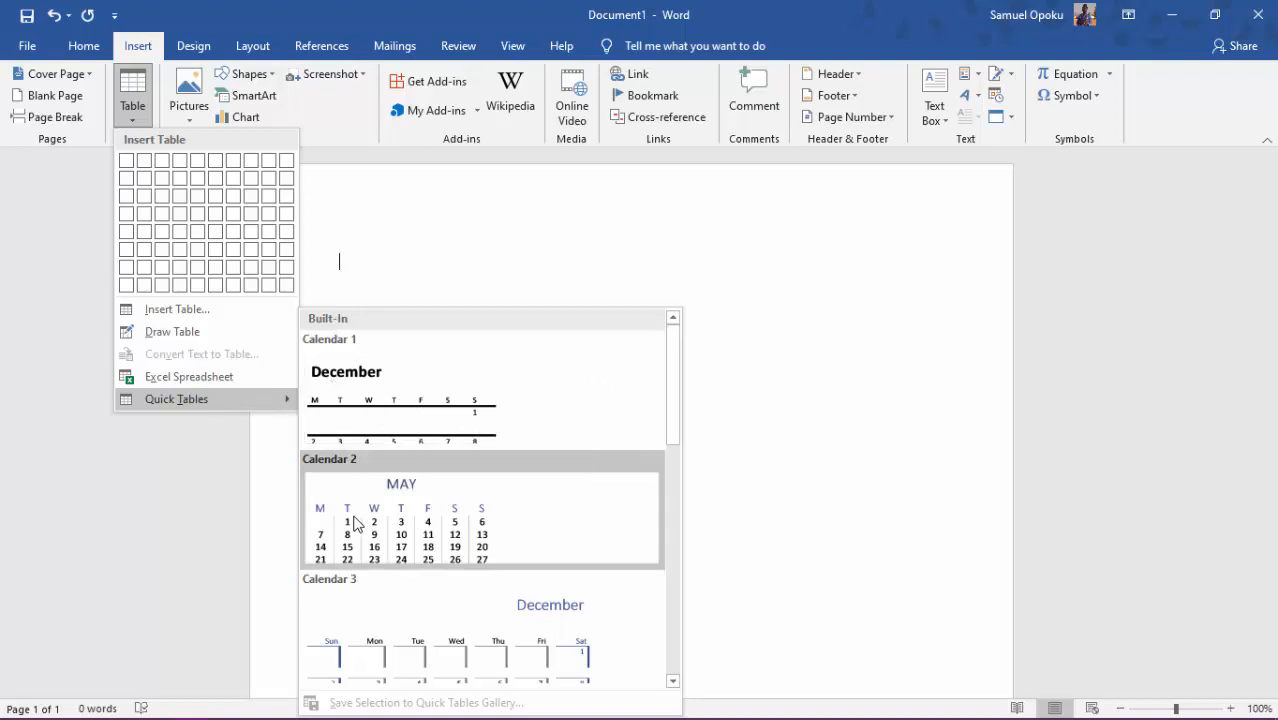
left_click_drag(673, 396, 673, 538)
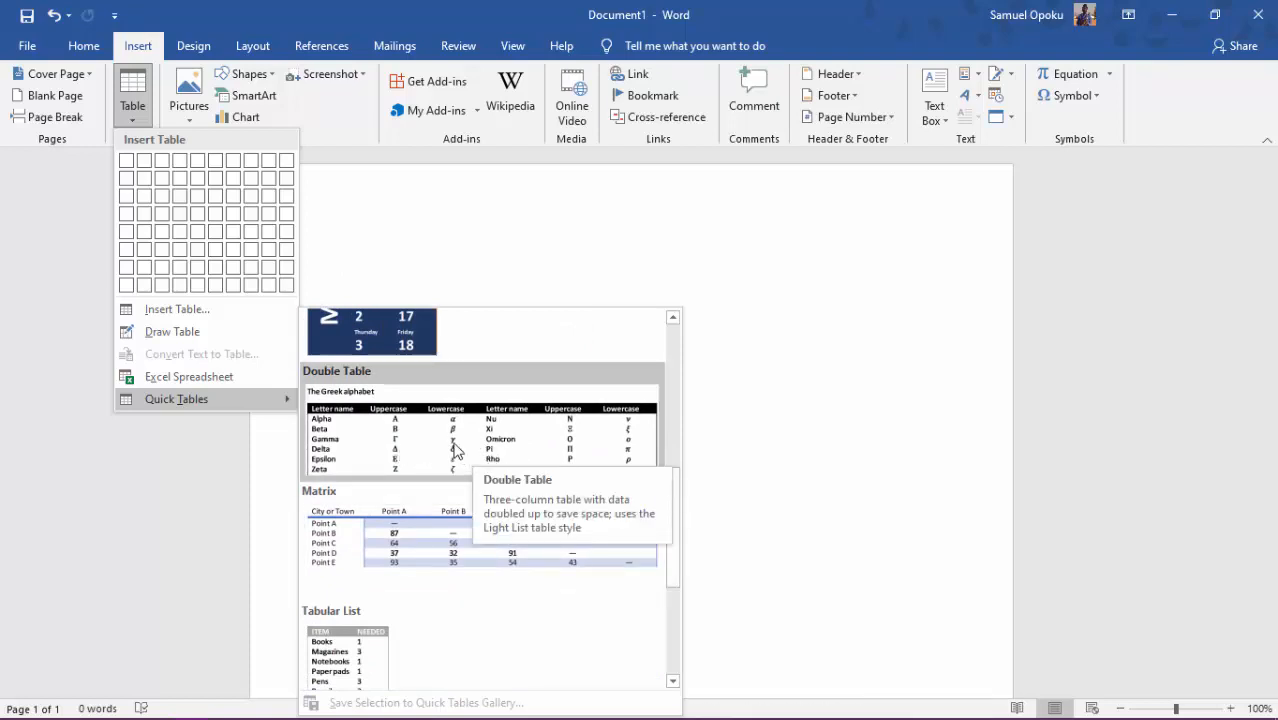
left_click_drag(673, 483, 661, 390)
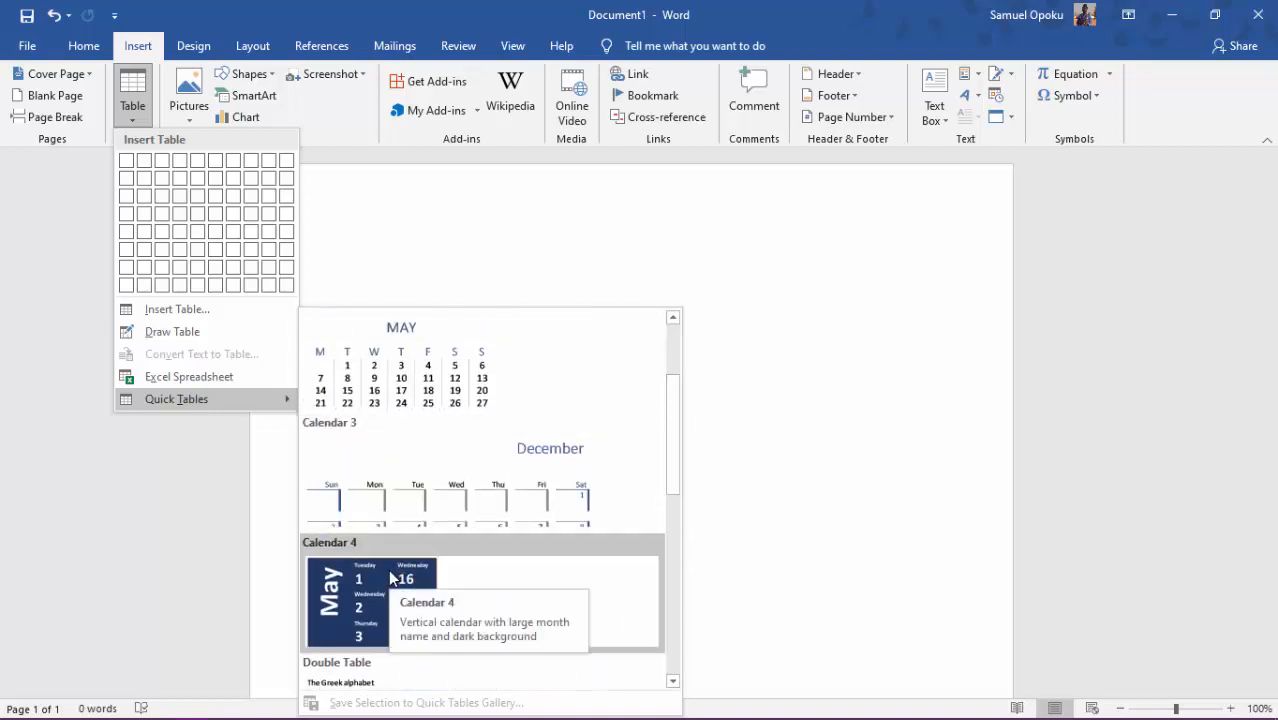
left_click(419, 372)
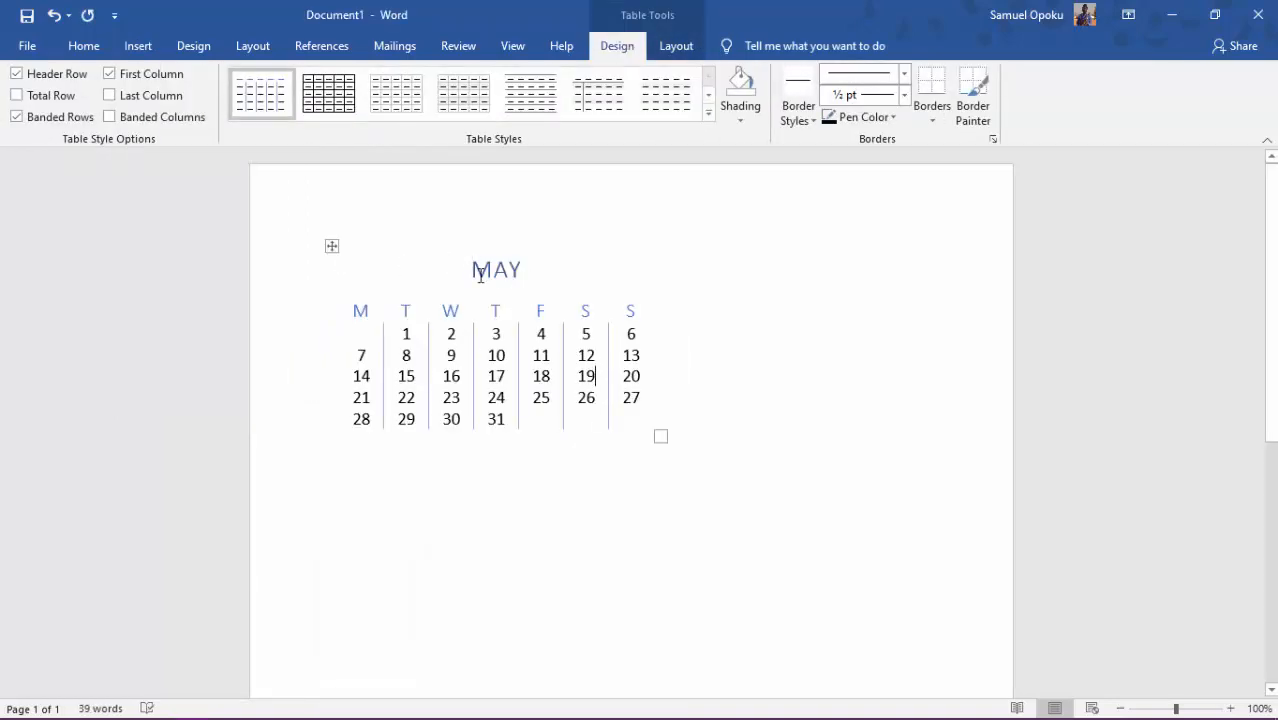
left_click(465, 359)
left_click(459, 308)
left_click(332, 245)
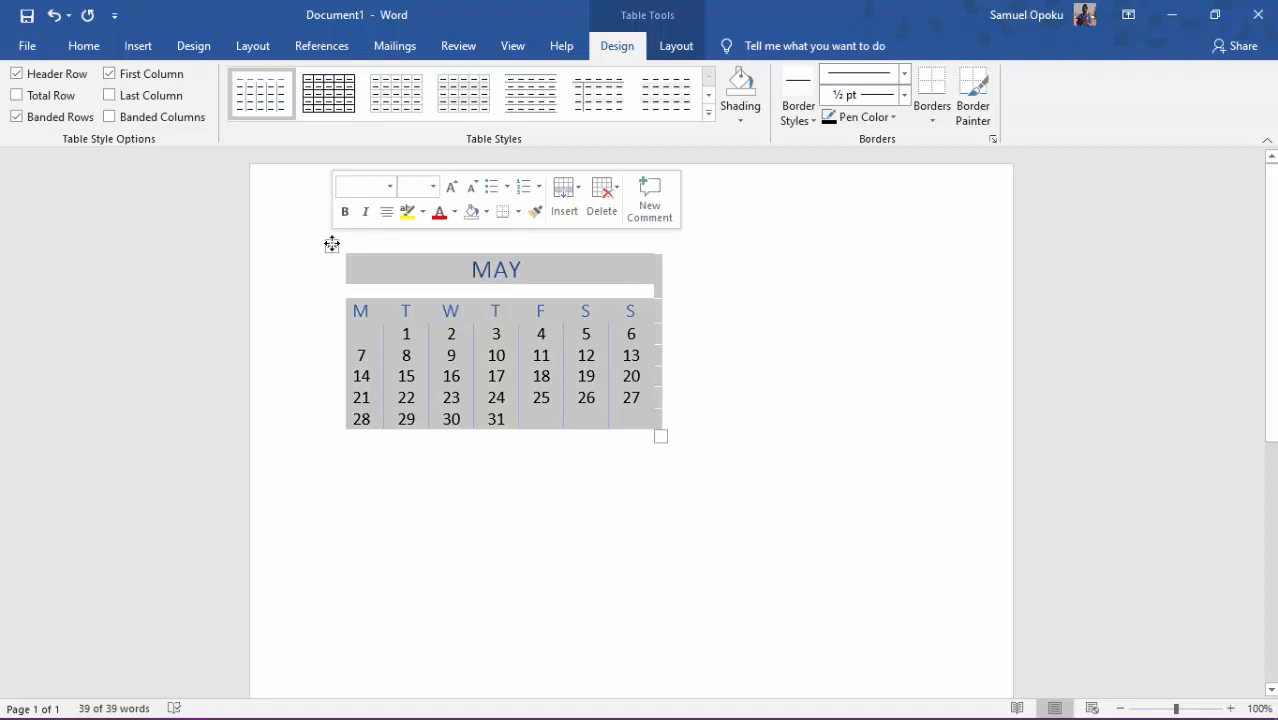
left_click(682, 450)
left_click(503, 376)
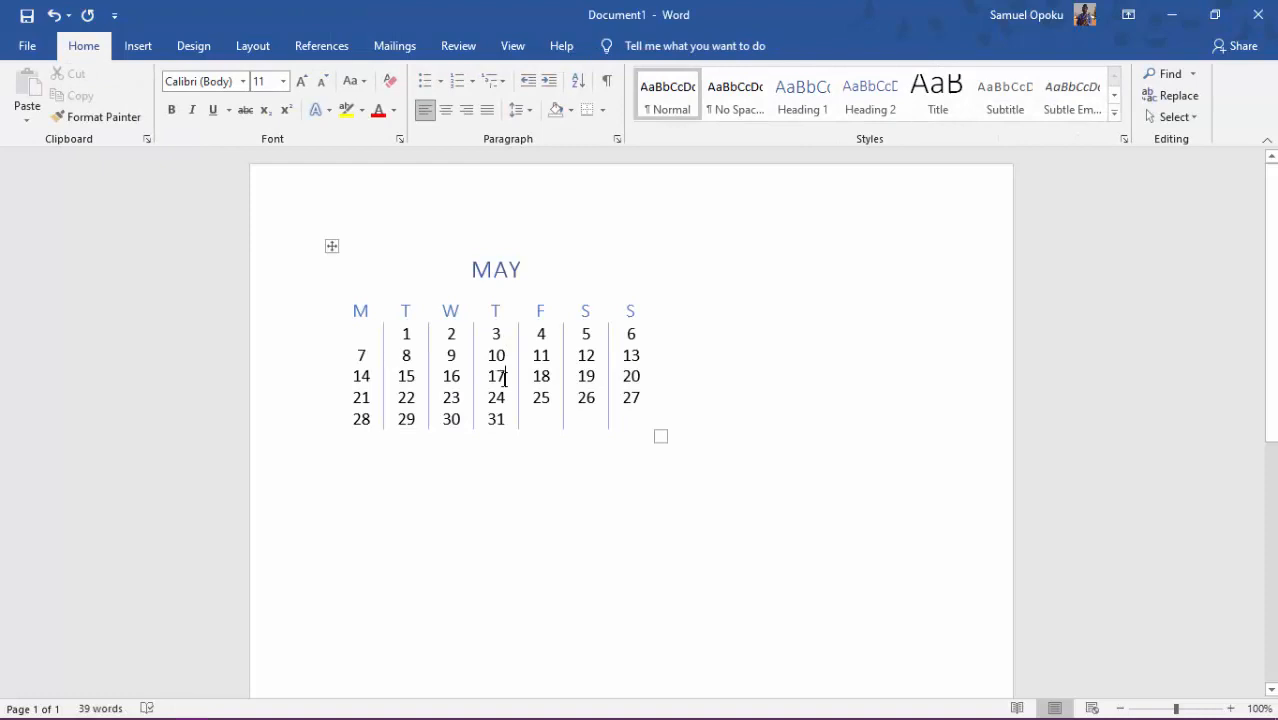
Clear the contents of the May calendar table, and delete the whole table from the page
left_click(331, 245)
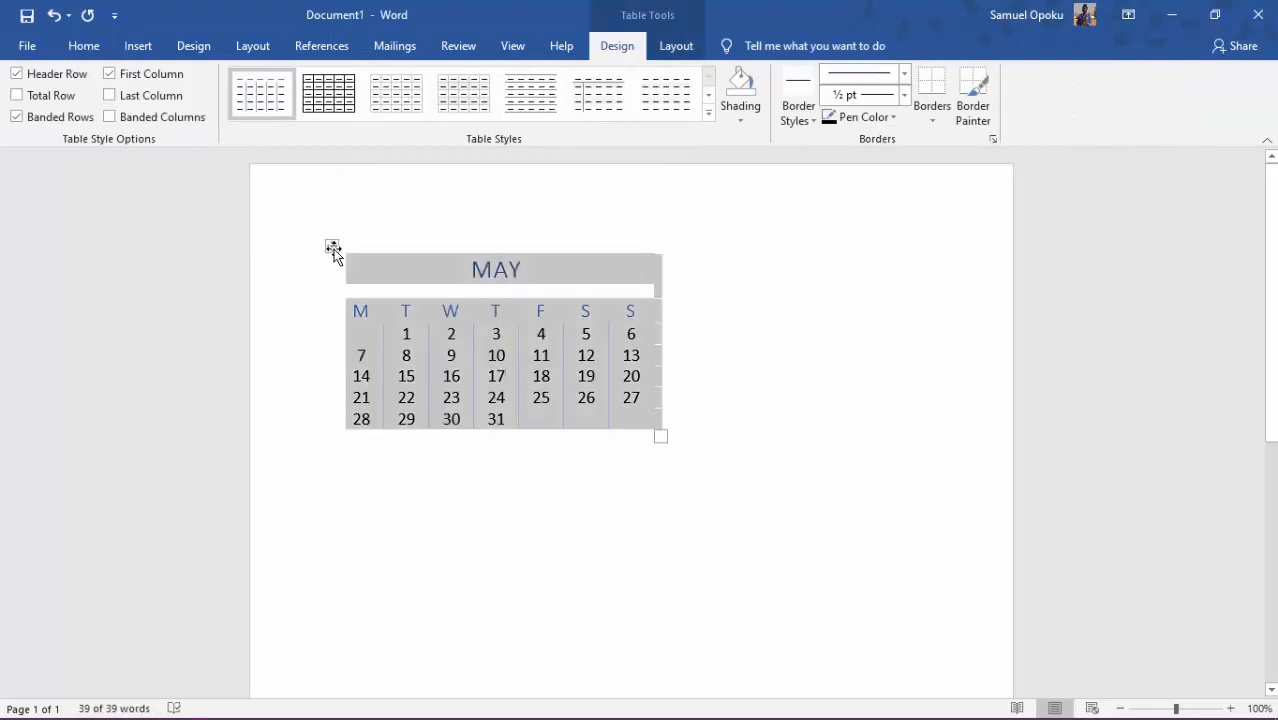
key("Delete")
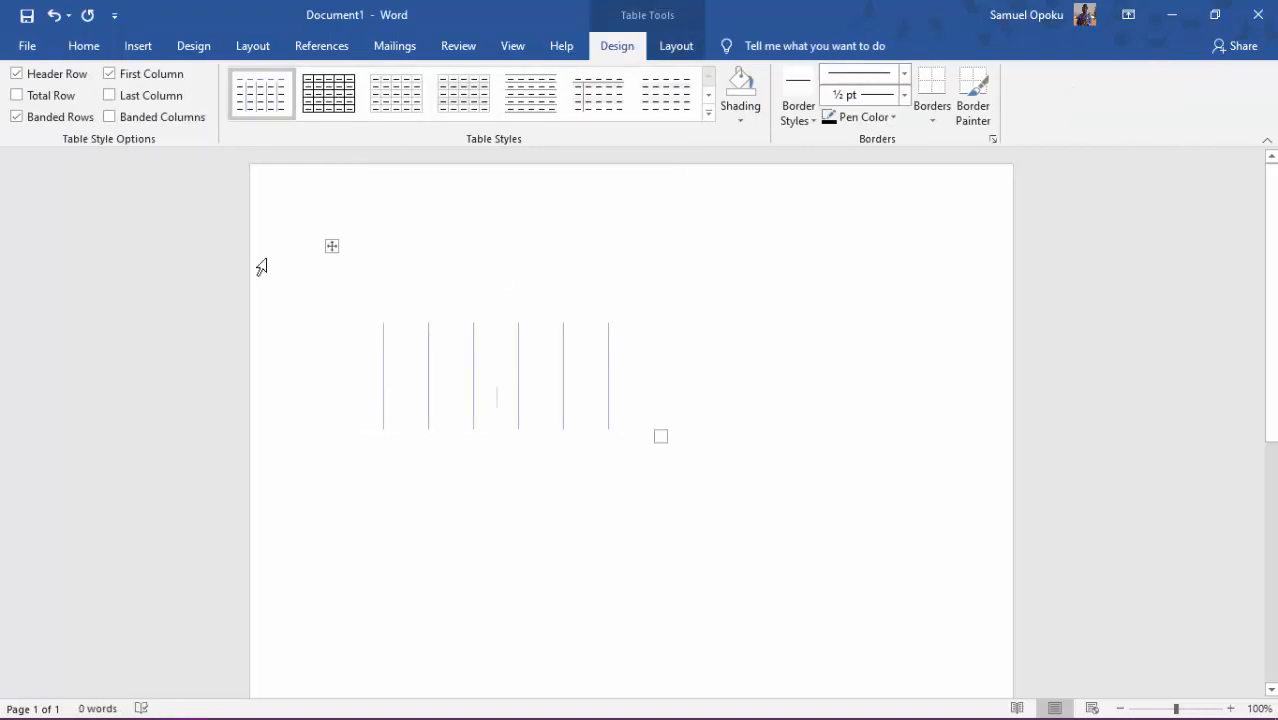
left_click(334, 249)
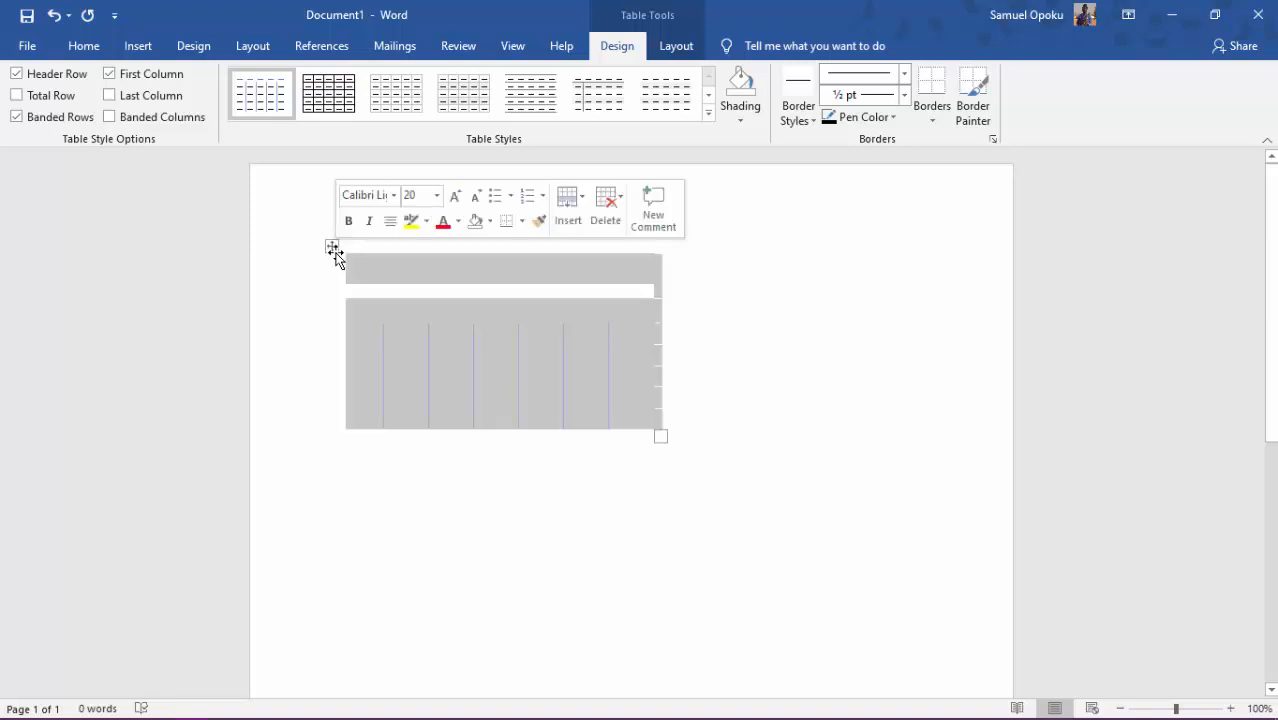
key("Delete")
left_click(334, 247)
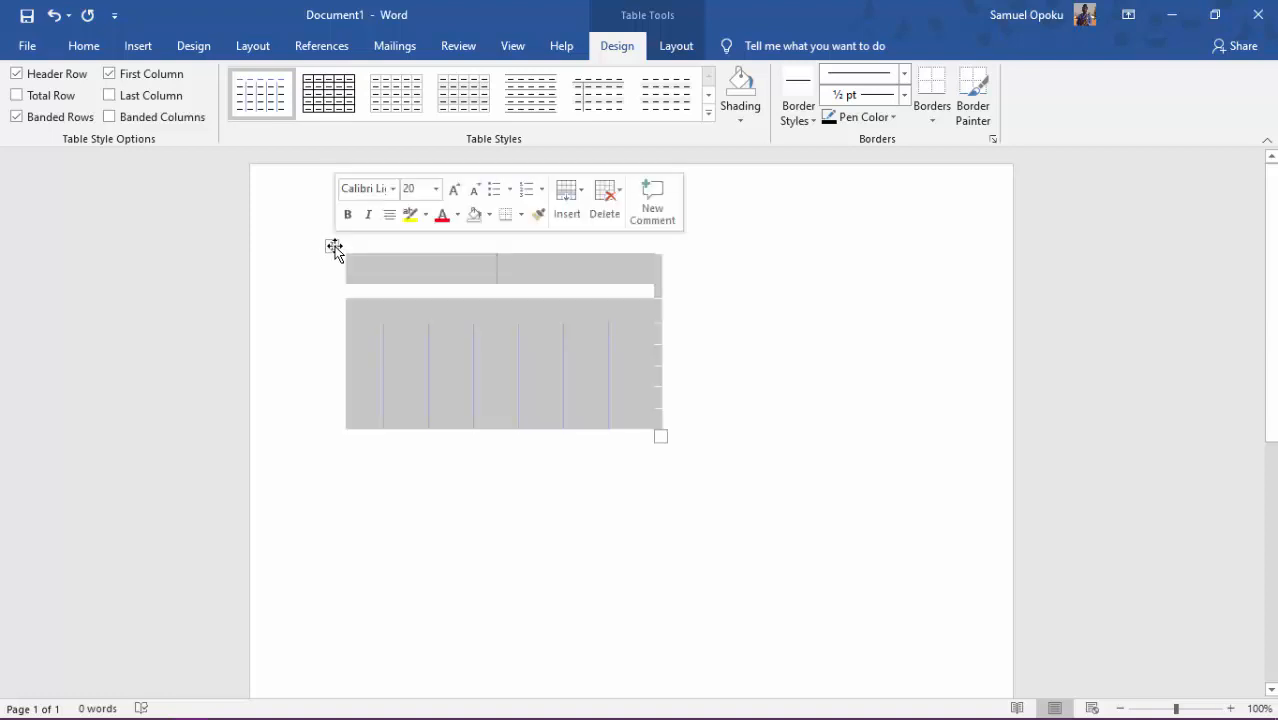
right_click(334, 247)
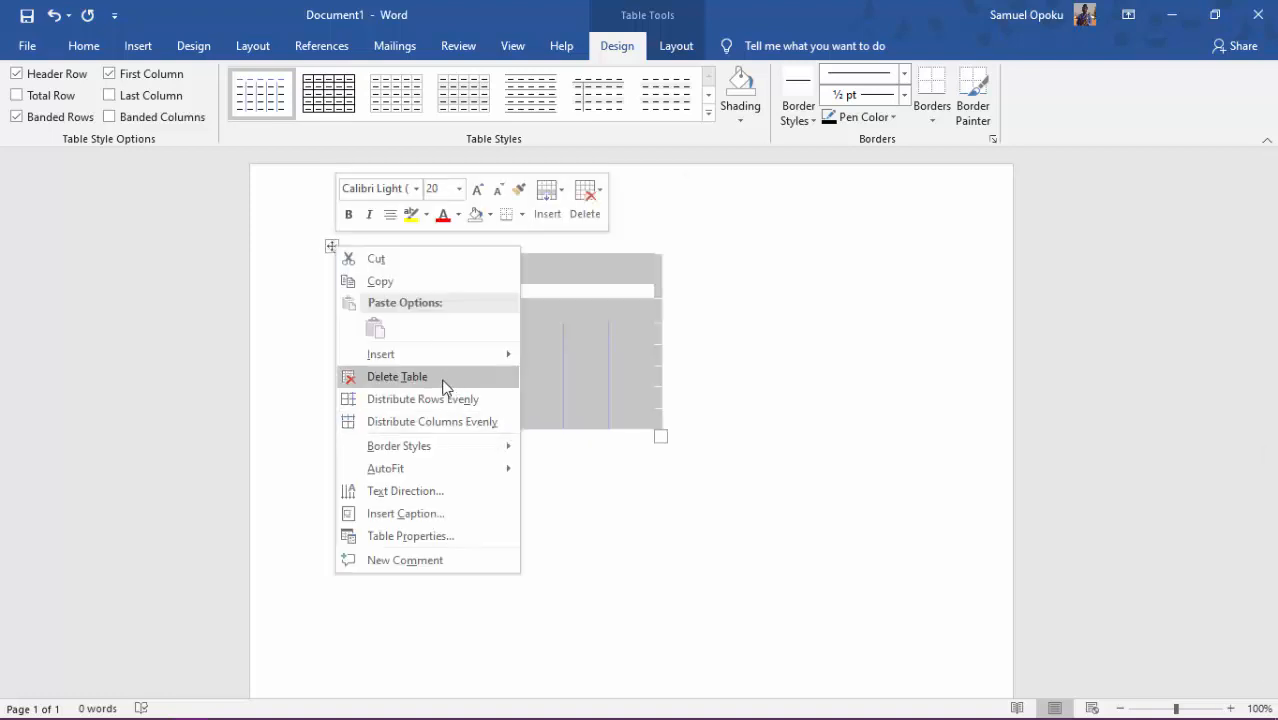
left_click(445, 387)
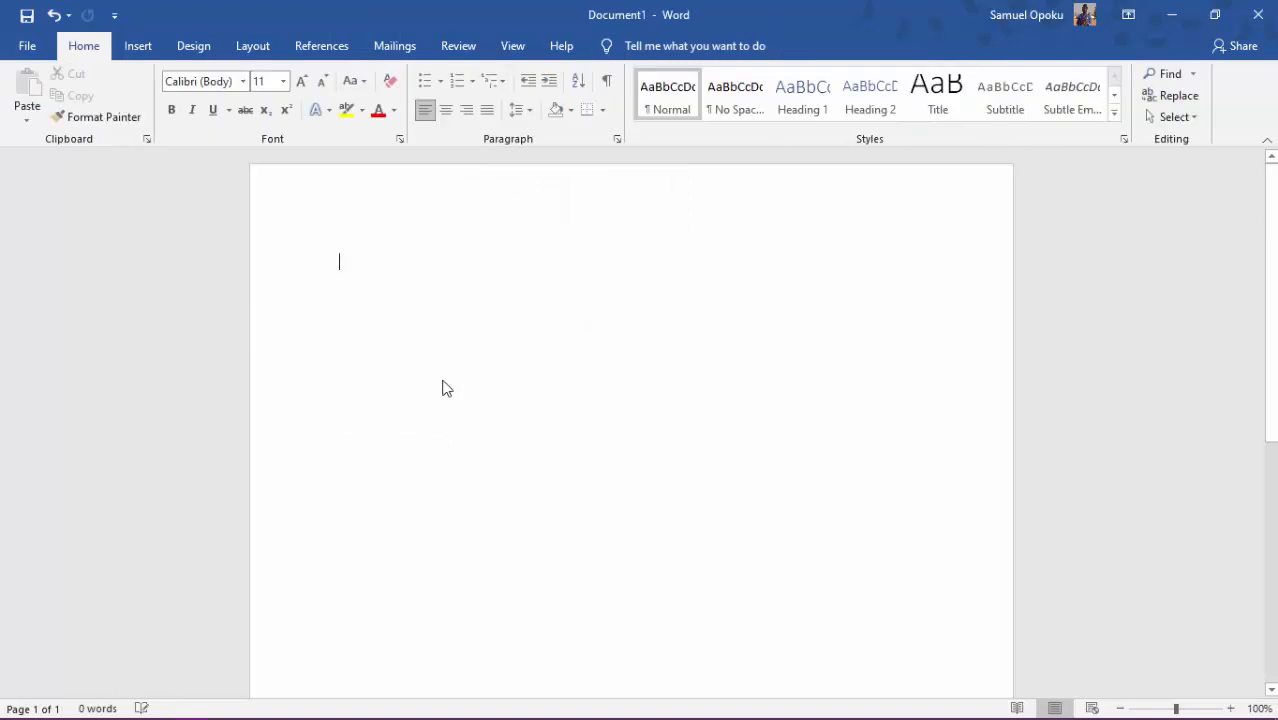
Draw a one-row table about 5.62" wide and 0.4" high, divided by two vertical lines into three columns
left_click(140, 48)
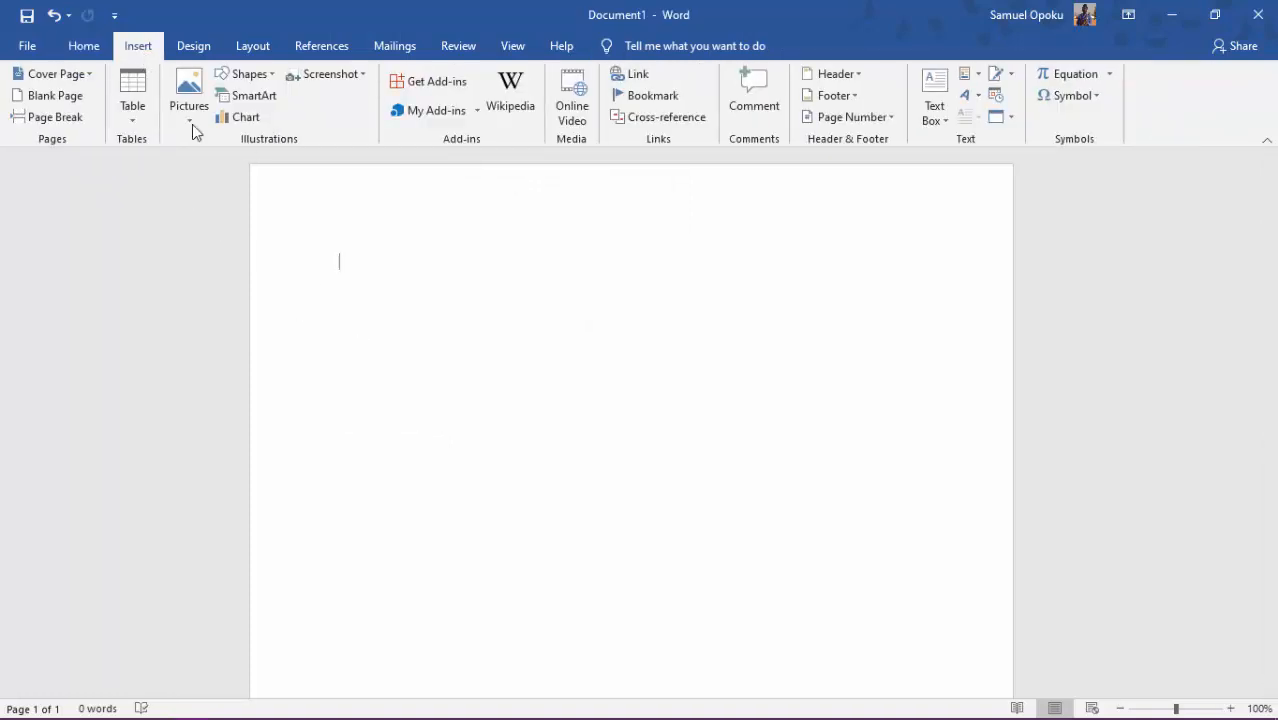
left_click(133, 112)
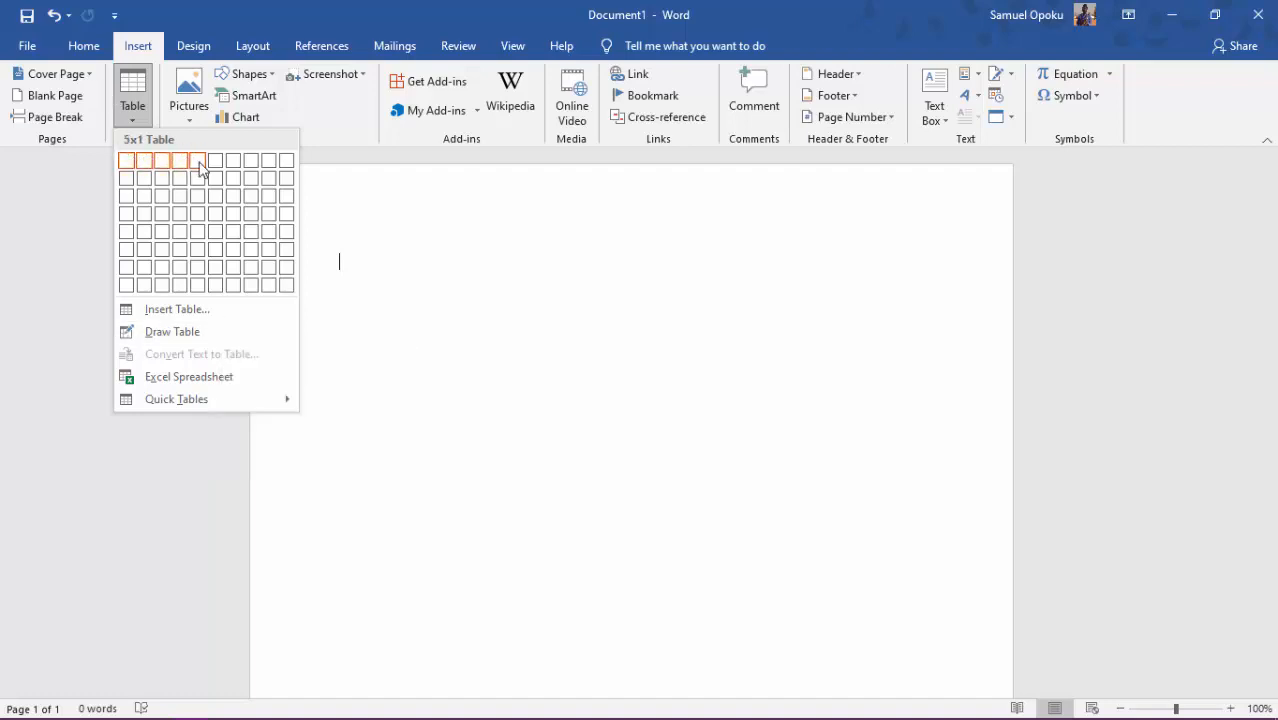
left_click(190, 334)
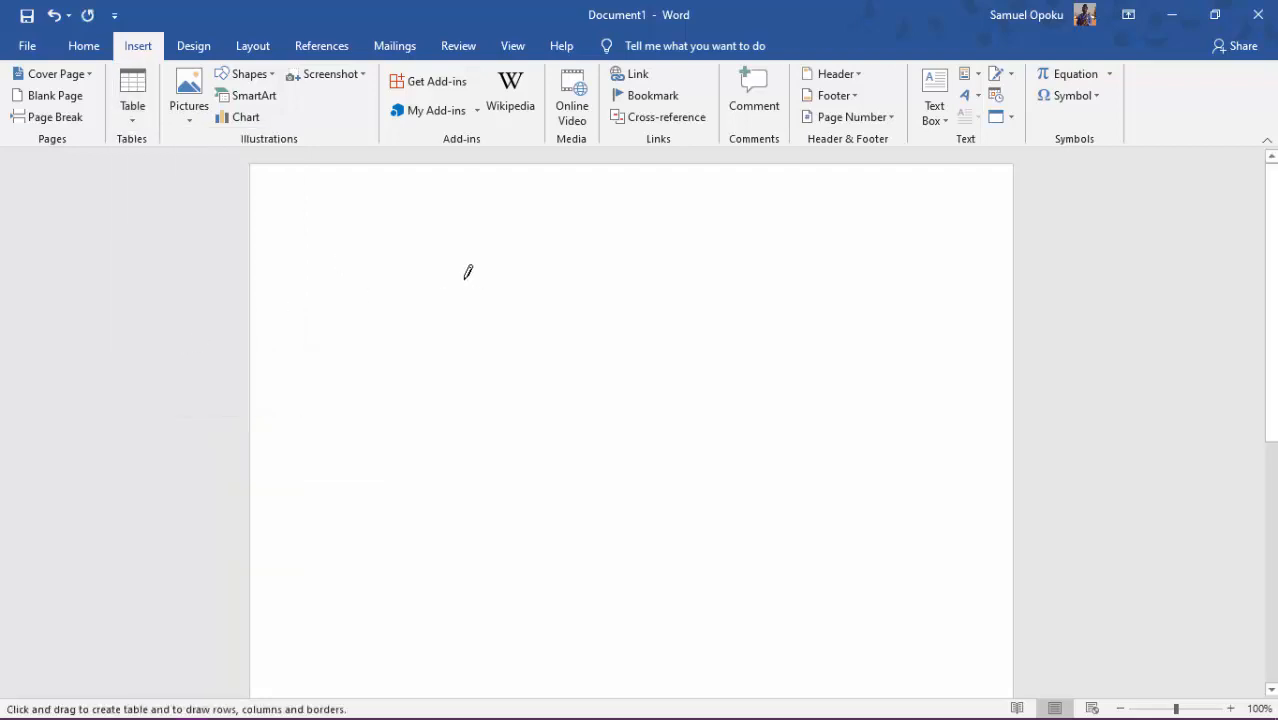
mouse_move(423, 275)
left_mouse_down()
mouse_move(888, 328)
mouse_move(928, 313)
left_mouse_up()
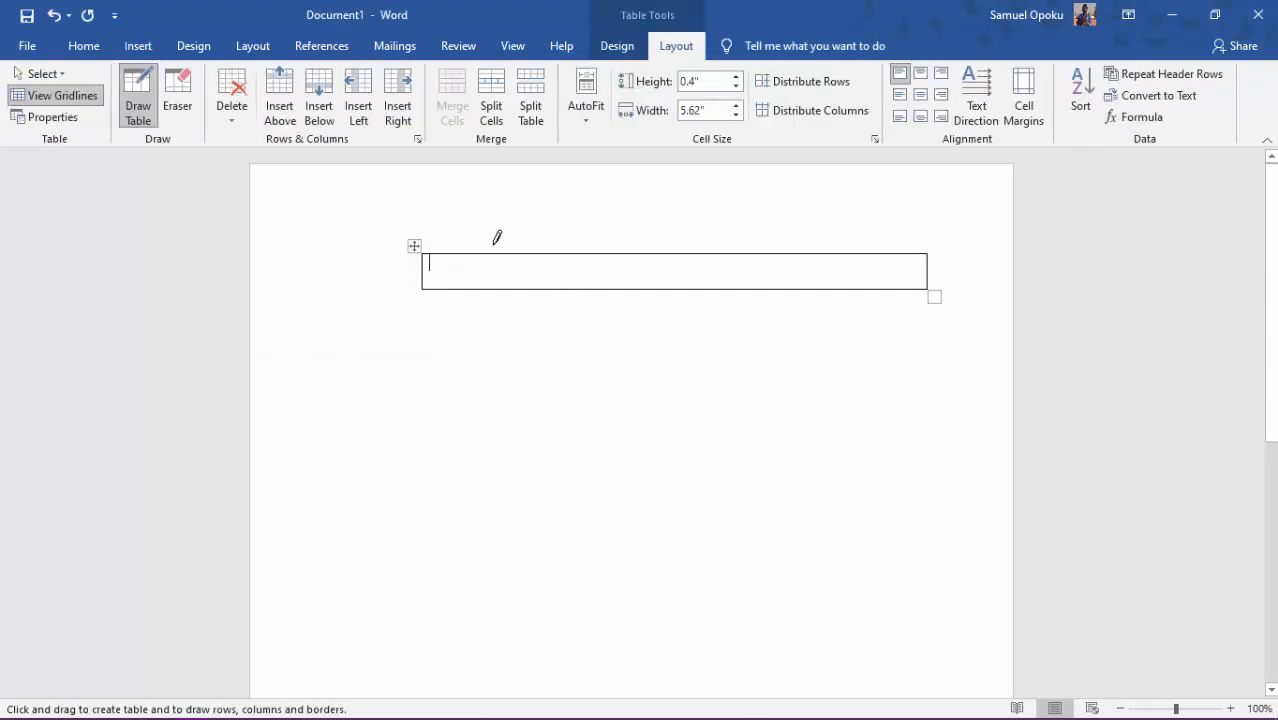
left_click_drag(572, 250, 571, 293)
left_click_drag(740, 250, 737, 289)
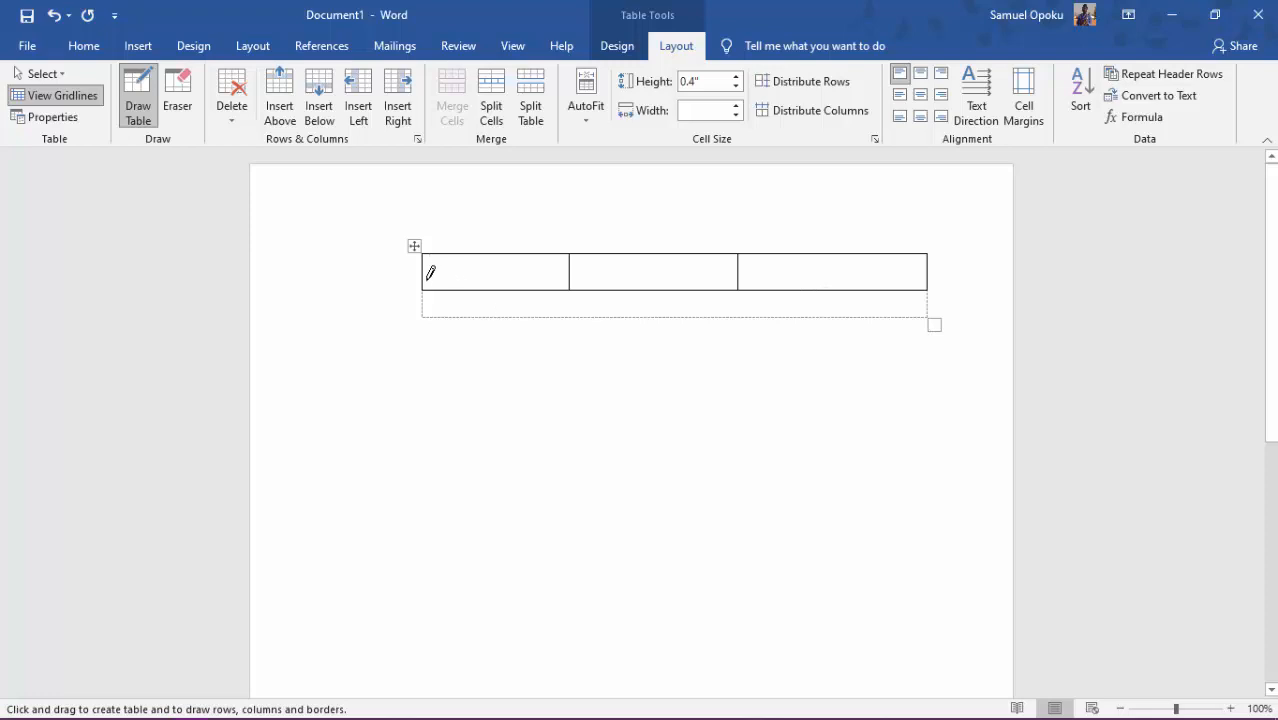
mouse_move(424, 289)
left_mouse_down()
mouse_move(442, 310)
mouse_move(542, 328)
mouse_move(679, 300)
mouse_move(877, 318)
mouse_move(927, 296)
mouse_move(931, 319)
mouse_move(931, 291)
left_mouse_up()
mouse_move(424, 317)
left_mouse_down()
mouse_move(431, 364)
mouse_move(454, 359)
mouse_move(468, 334)
mouse_move(457, 324)
left_mouse_up()
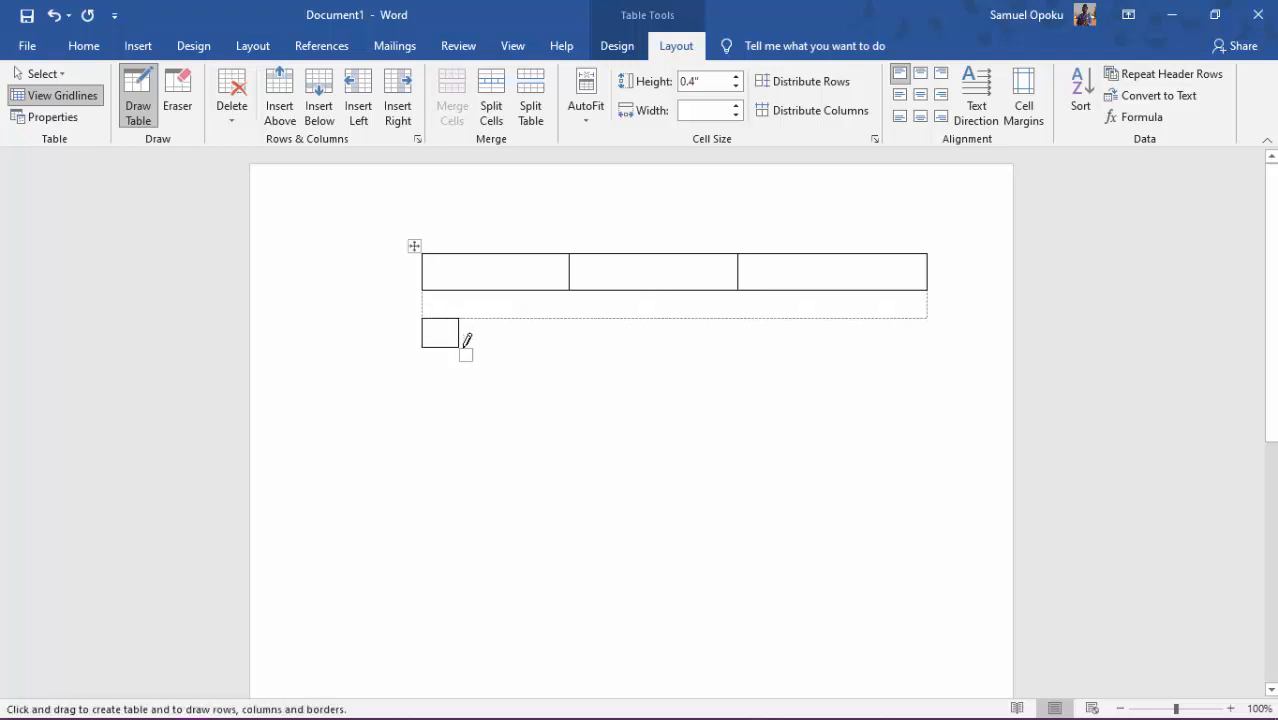
key("ctrl+z")
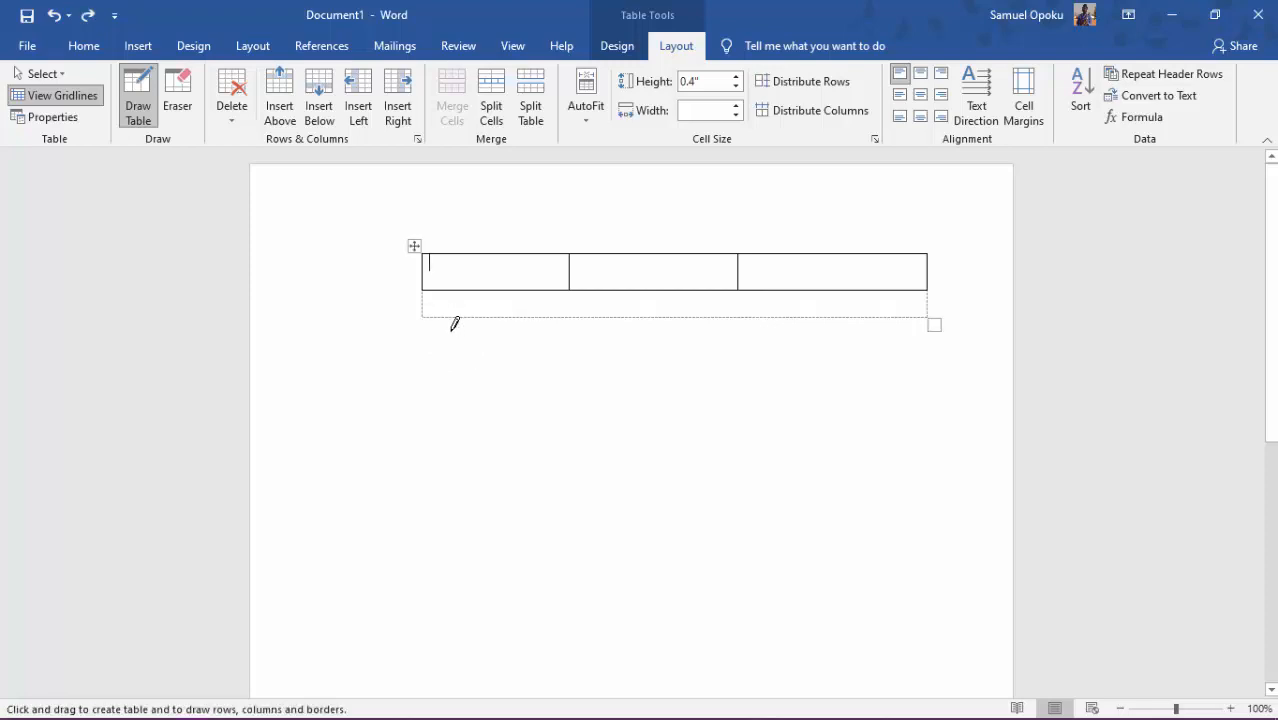
key("ctrl+z")
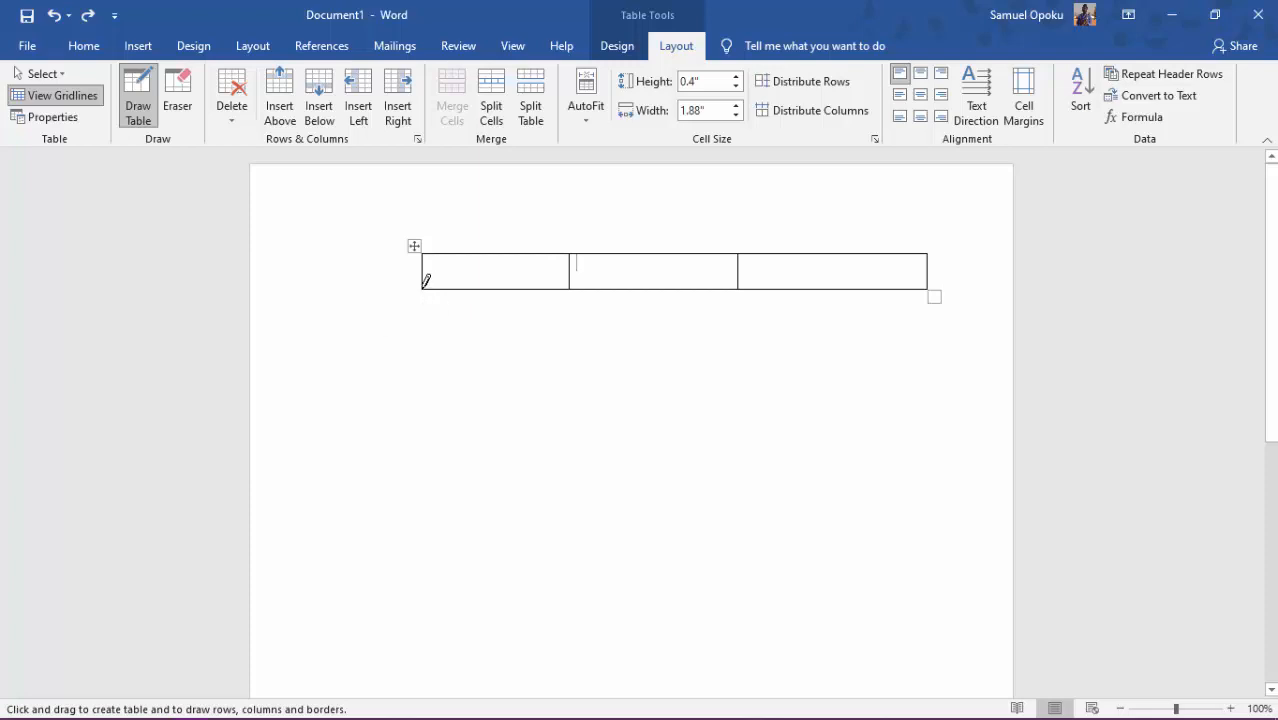
mouse_move(430, 299)
left_mouse_down()
mouse_move(458, 310)
mouse_move(424, 288)
mouse_move(454, 318)
mouse_move(798, 282)
mouse_move(799, 329)
left_mouse_up()
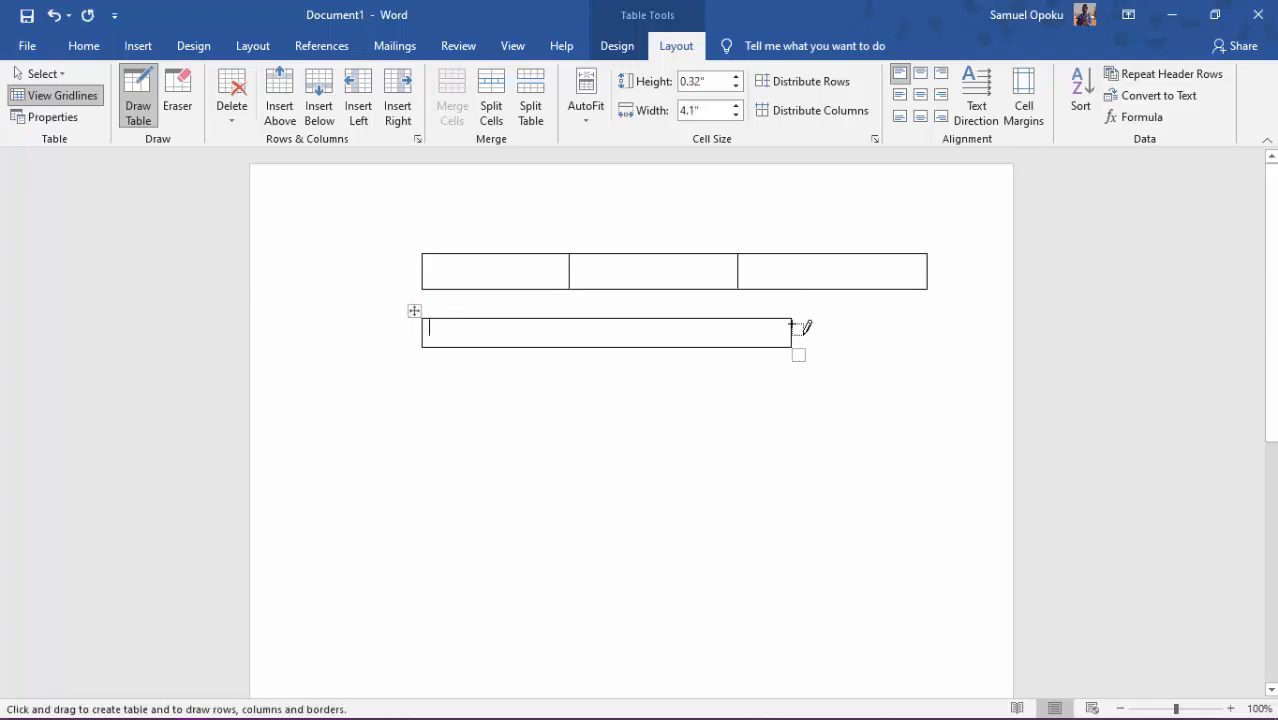
key("ctrl+z")
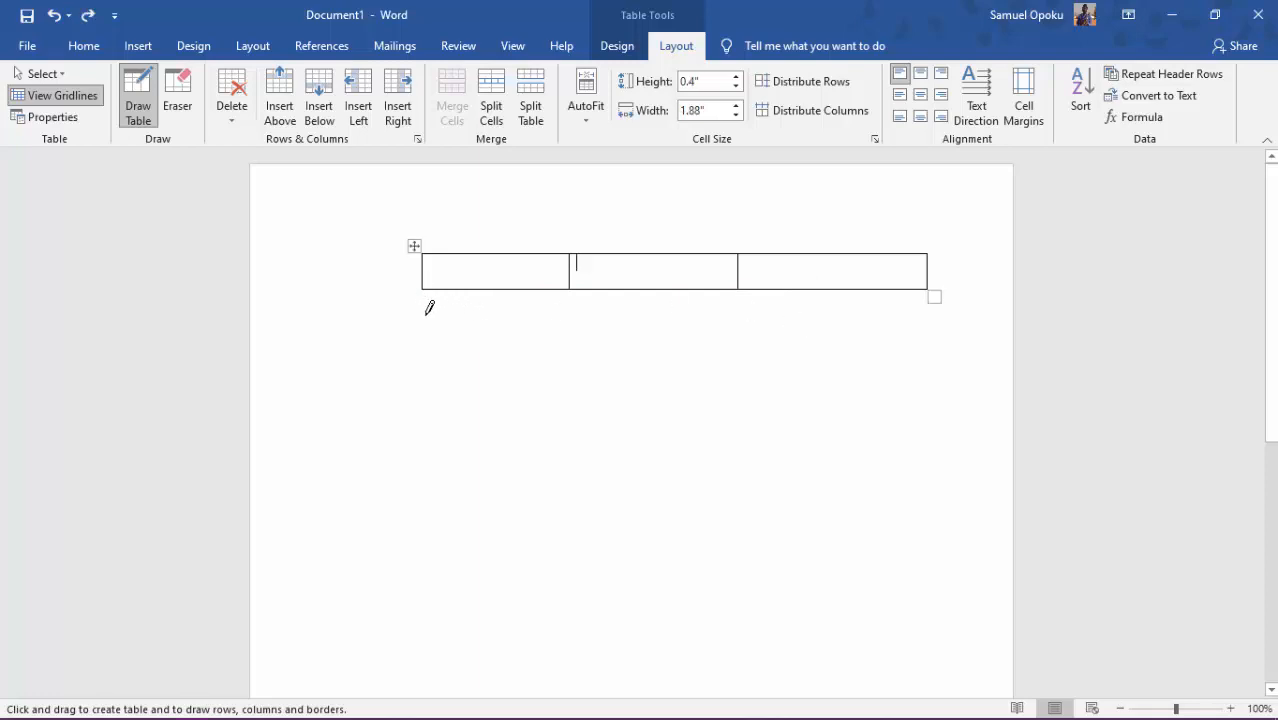
Draw a second one-row table about 5.59" wide and 0.22" high below the first, divided into three columns
mouse_move(429, 309)
left_mouse_down()
mouse_move(431, 290)
mouse_move(573, 317)
mouse_move(932, 298)
left_mouse_up()
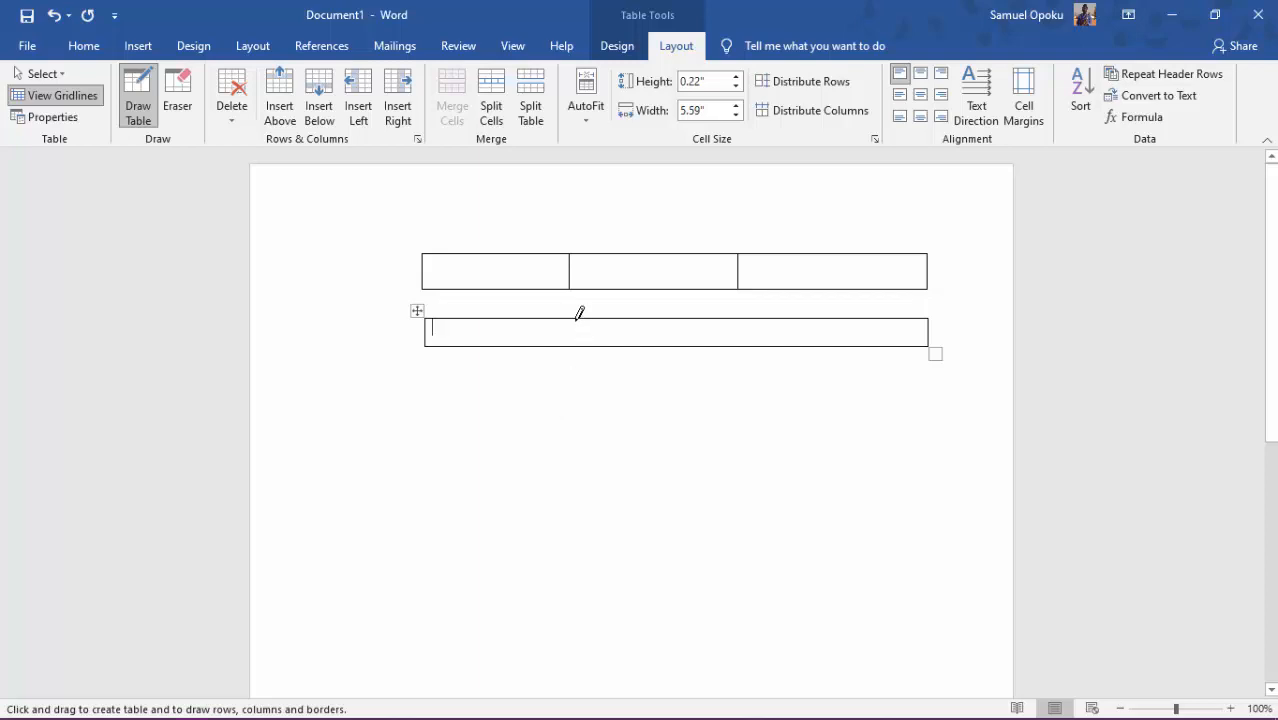
left_click_drag(578, 314, 588, 351)
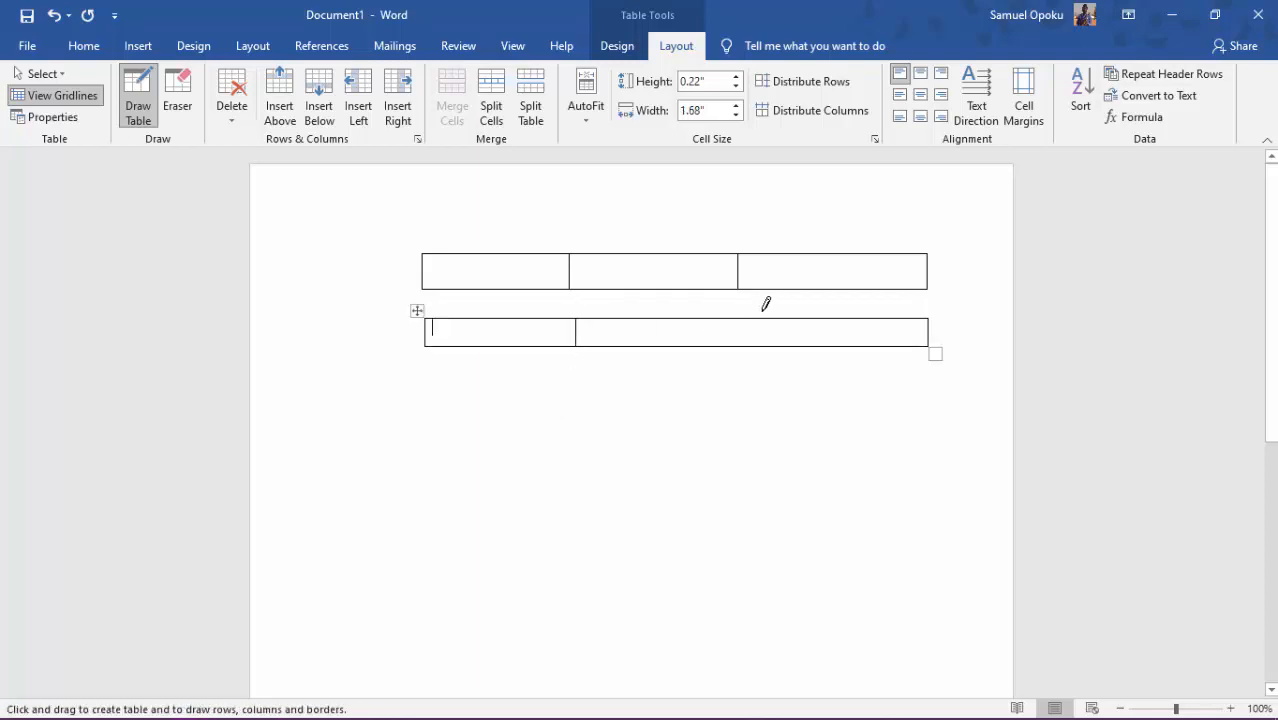
left_click_drag(749, 311, 745, 346)
left_click(578, 311)
left_click_drag(565, 282, 560, 312)
left_click_drag(732, 282, 738, 318)
mouse_move(745, 708)
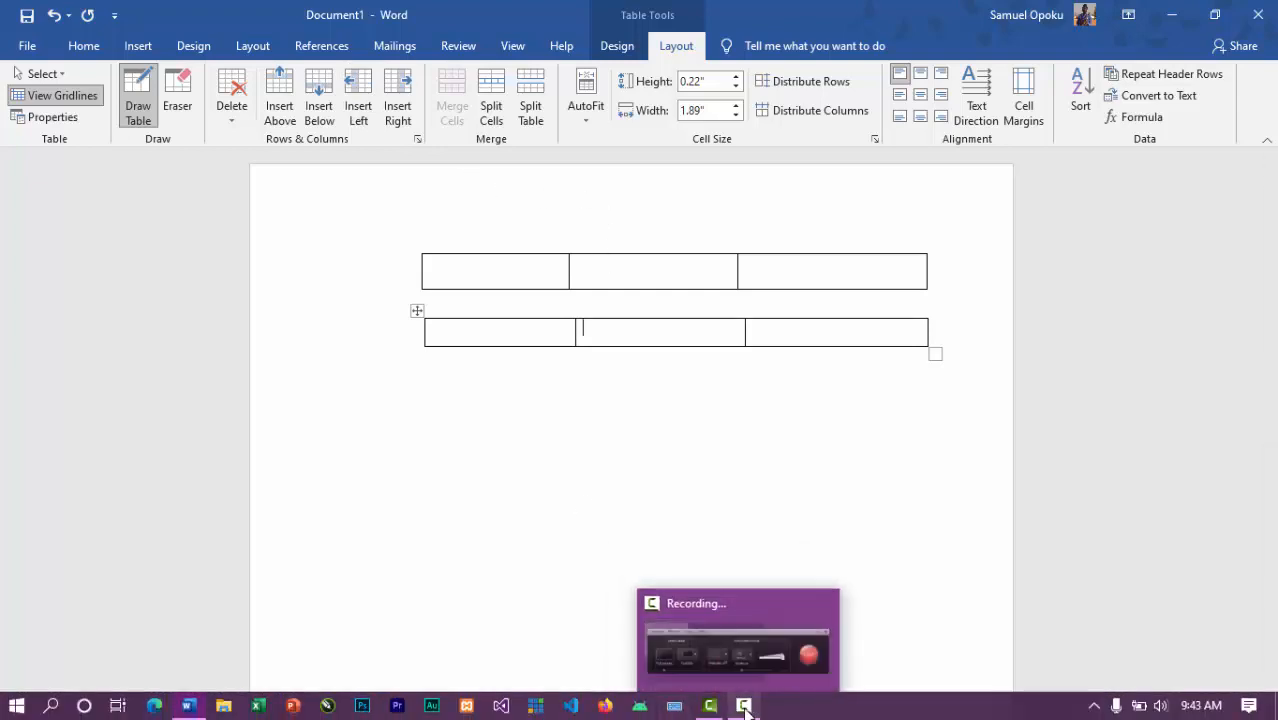